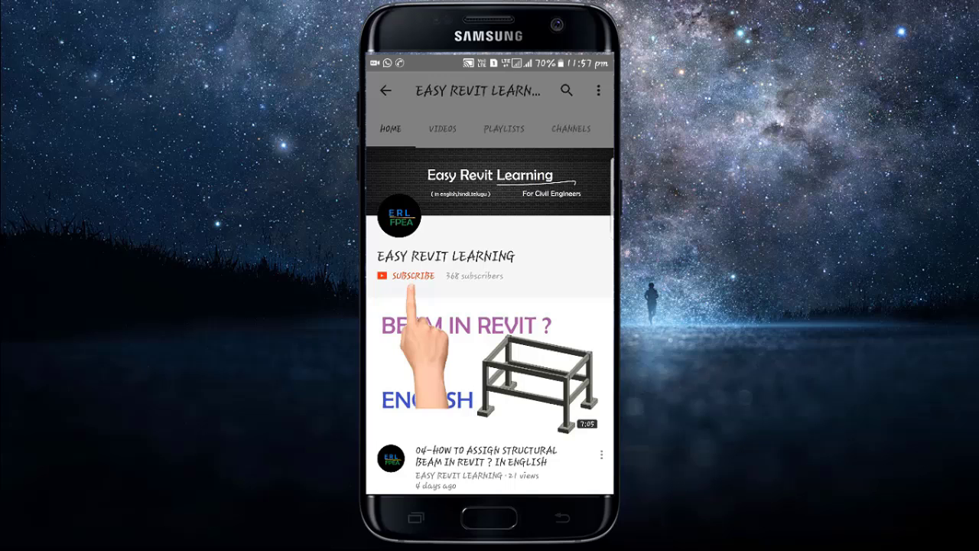
Subscribe to the EASY REVIT LEARNING YouTube channel with the red Subscribe button
{"action": "left_click", "coordinate": [413, 275]}
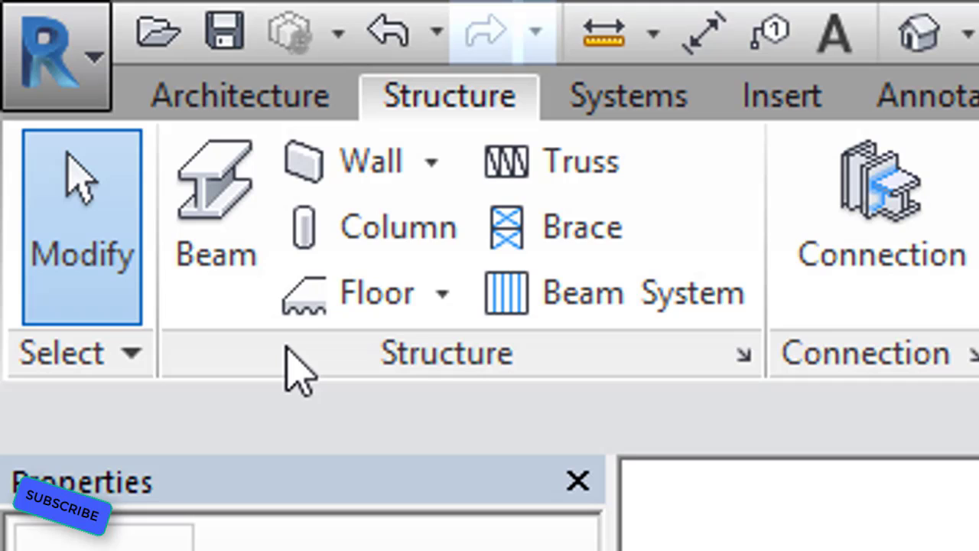
Start a structural beam using the Concrete-Rectangular Beam 16 x 32 type
{"action": "left_click", "coordinate": [216, 310]}
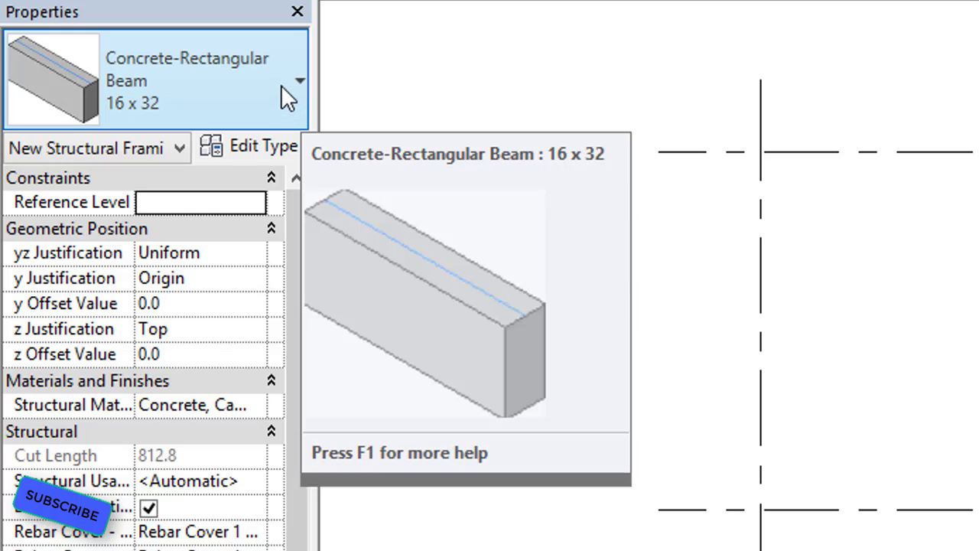
{"action": "left_click", "coordinate": [295, 83]}
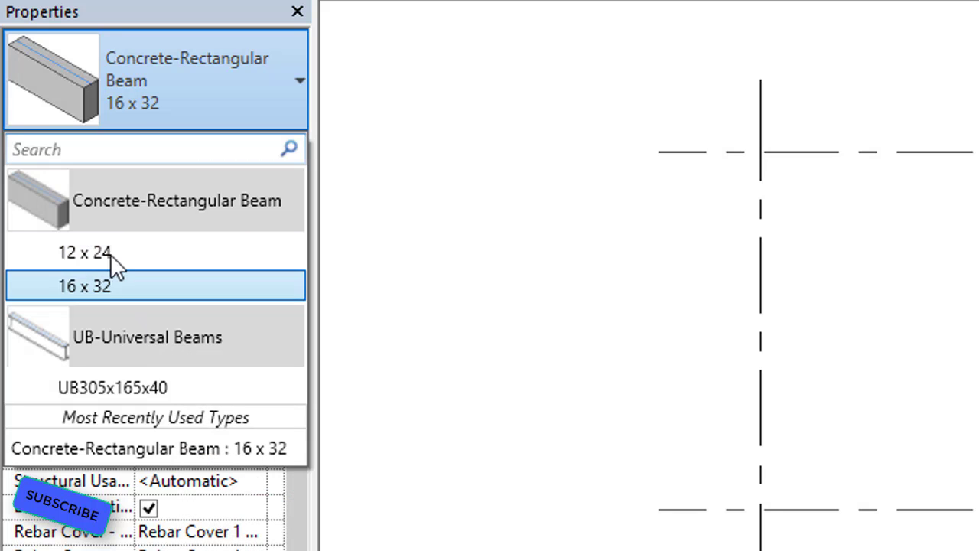
{"action": "left_click", "coordinate": [152, 289]}
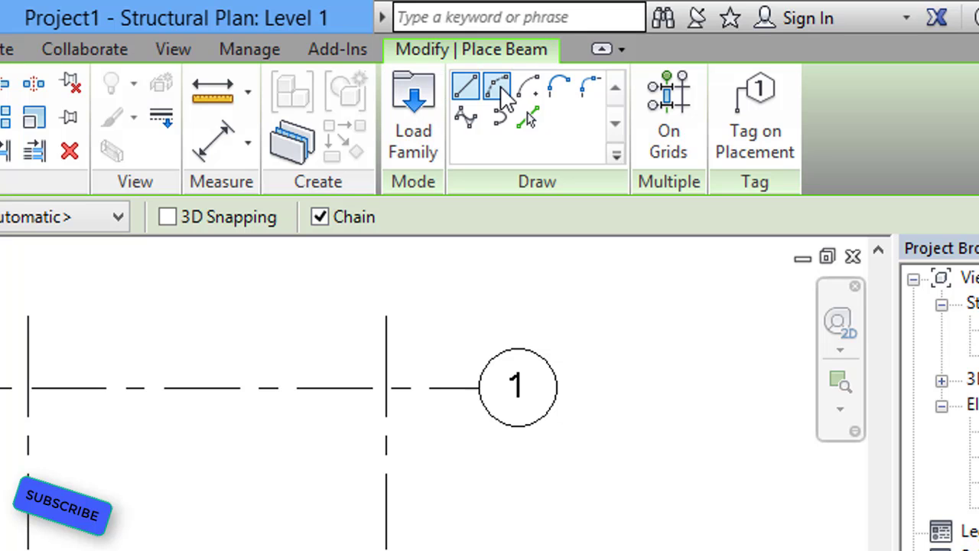
Draw a straight 6000 mm beam on Level 1 along grid 1 between two grid intersections
{"action": "left_click", "coordinate": [480, 92]}
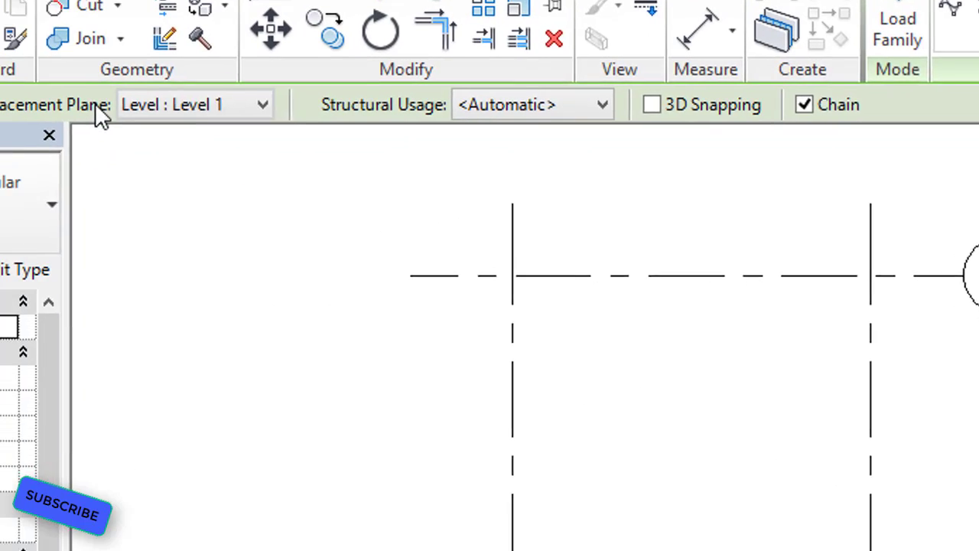
{"action": "left_click", "coordinate": [193, 104]}
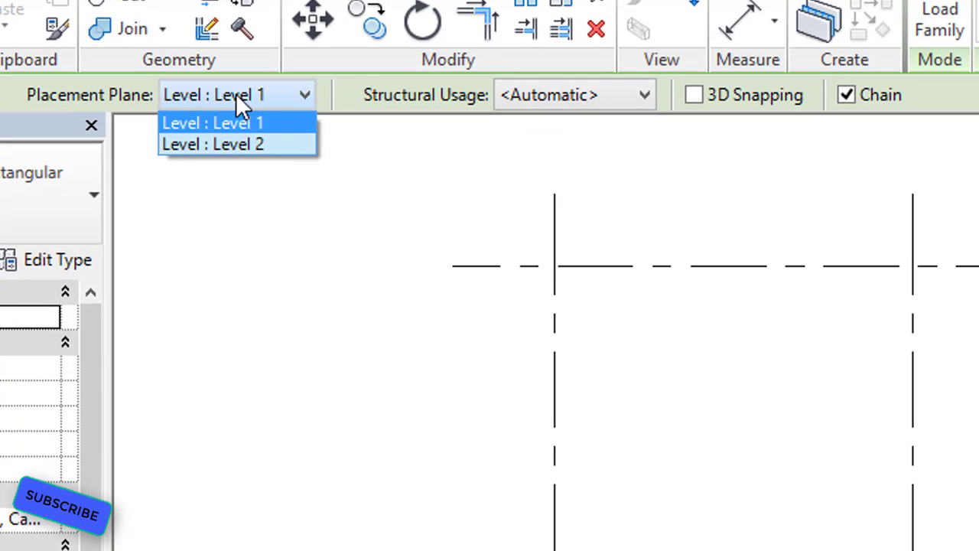
{"action": "left_click", "coordinate": [237, 93]}
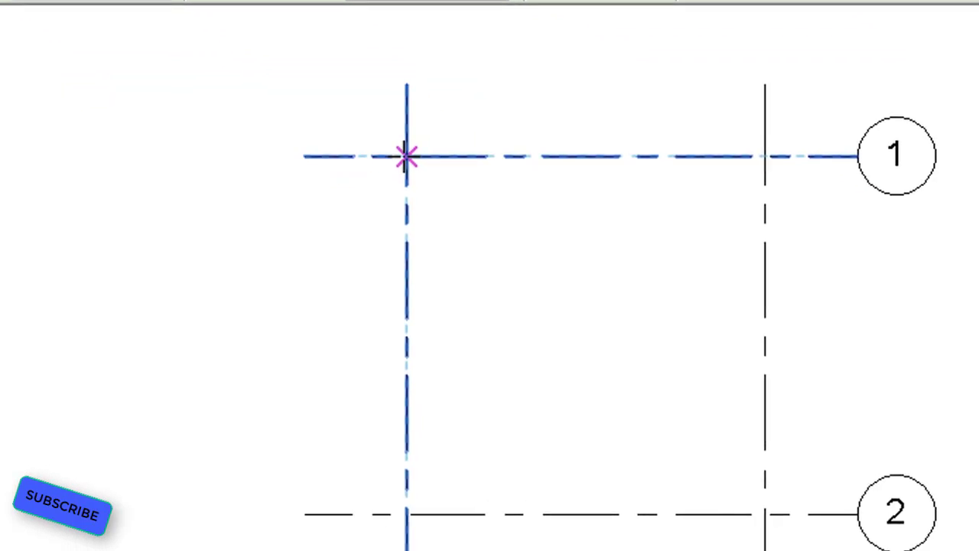
{"action": "left_click", "coordinate": [406, 156]}
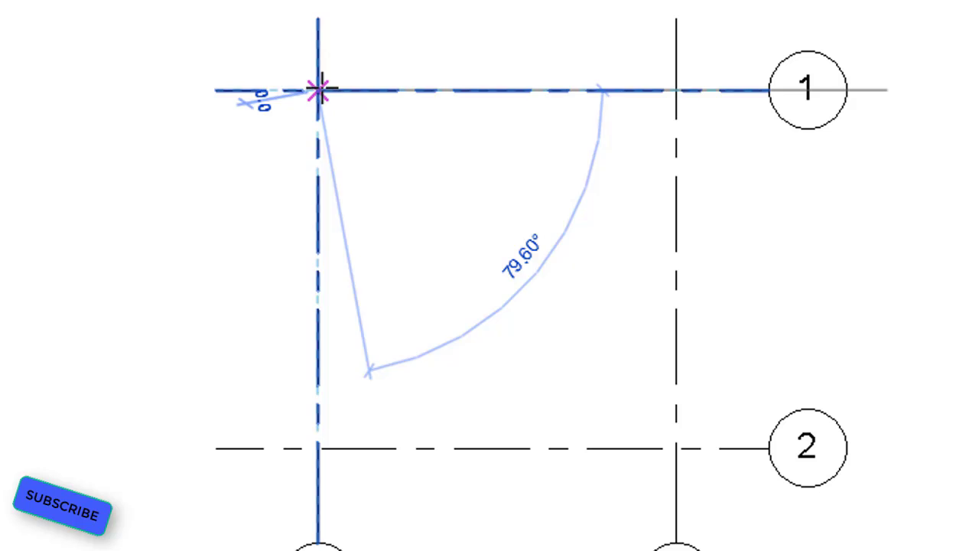
{"action": "left_click", "coordinate": [676, 92]}
End the beam command and centre the plan on the new beam
{"action": "right_click", "coordinate": [530, 189]}
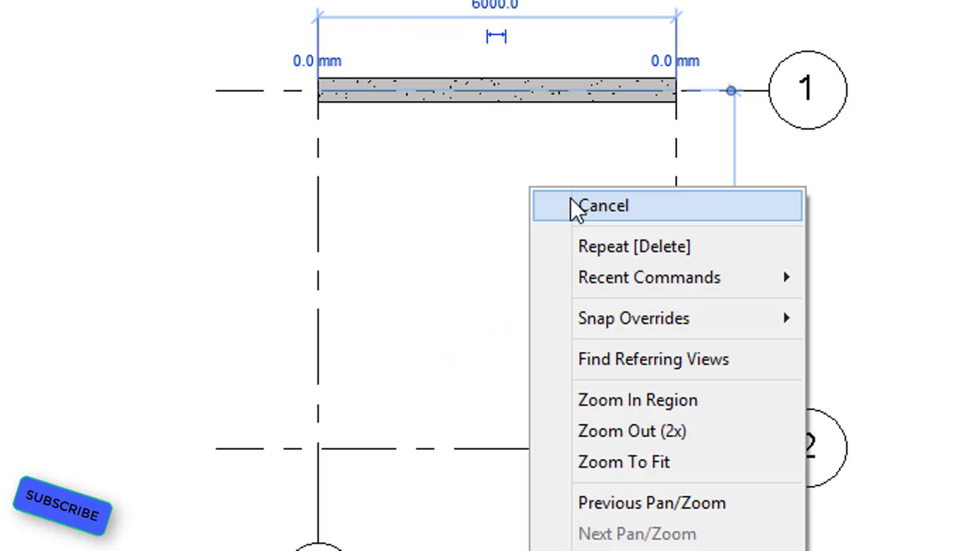
{"action": "left_click", "coordinate": [575, 207]}
{"action": "right_click", "coordinate": [538, 170]}
{"action": "left_click", "coordinate": [544, 186]}
{"action": "right_click", "coordinate": [528, 156]}
{"action": "left_click", "coordinate": [569, 172]}
{"action": "scroll", "coordinate": [569, 172], "scroll_direction": "up", "scroll_amount": 3}
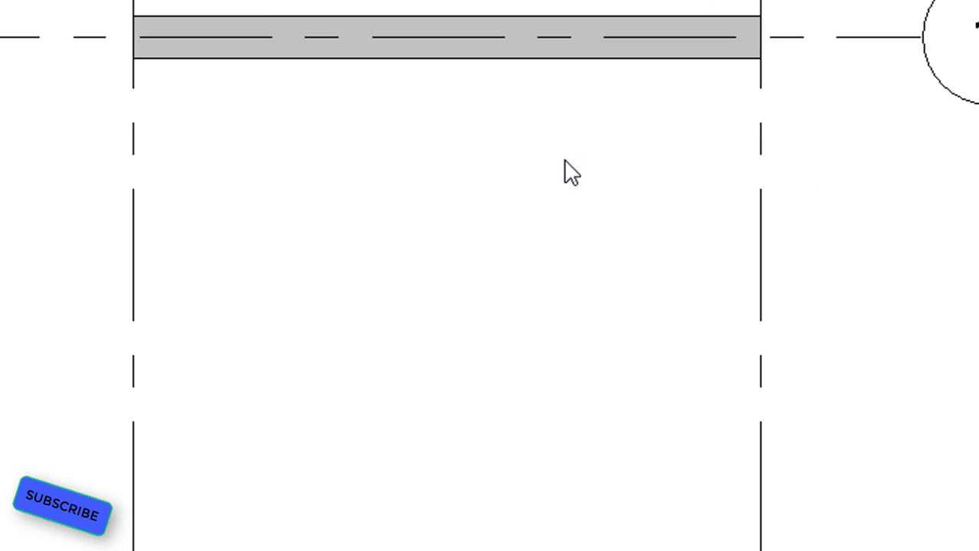
{"action": "middle_click_drag", "start_coordinate": [568, 171], "coordinate": [549, 371]}
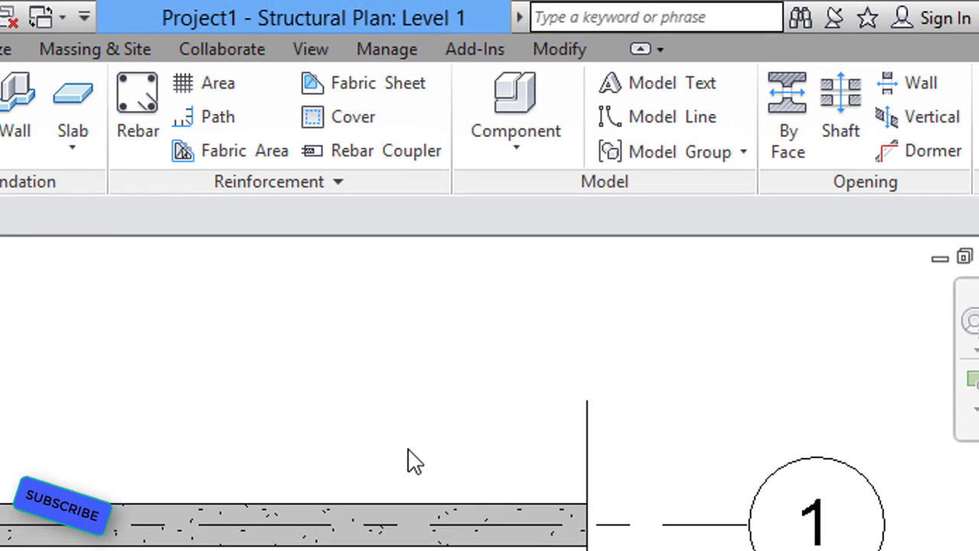
{"action": "left_click", "coordinate": [310, 50]}
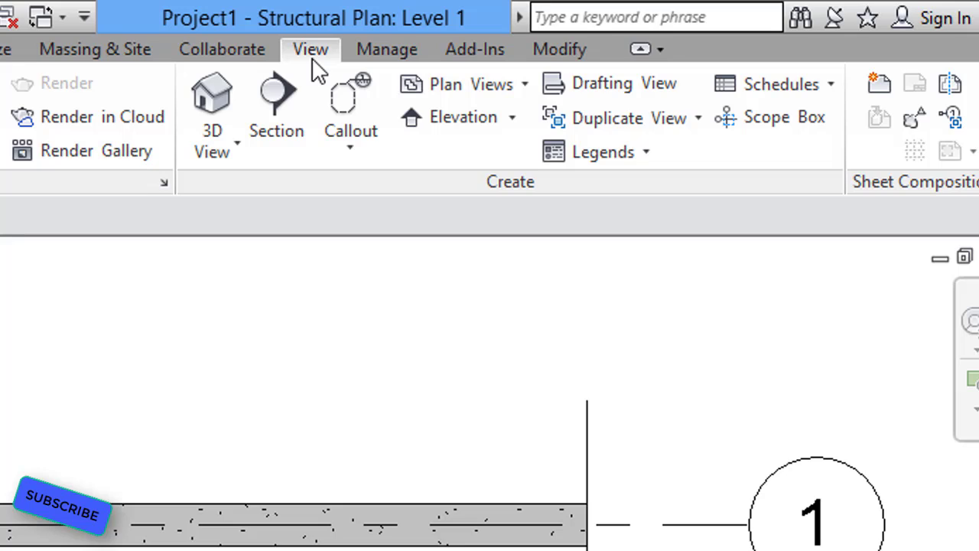
{"action": "left_click", "coordinate": [223, 88]}
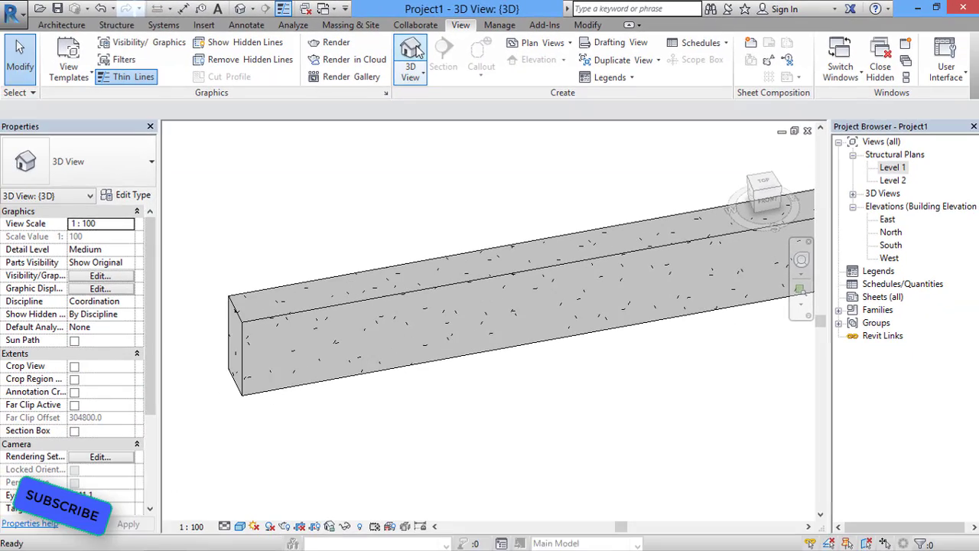
{"action": "scroll", "coordinate": [512, 196], "scroll_direction": "down", "scroll_amount": 2}
{"action": "mouse_move", "coordinate": [512, 196]}
{"action": "middle_mouse_down"}
{"action": "mouse_move", "coordinate": [472, 224]}
{"action": "mouse_move", "coordinate": [488, 221]}
{"action": "mouse_move", "coordinate": [463, 208]}
{"action": "mouse_move", "coordinate": [453, 226]}
{"action": "middle_mouse_up"}
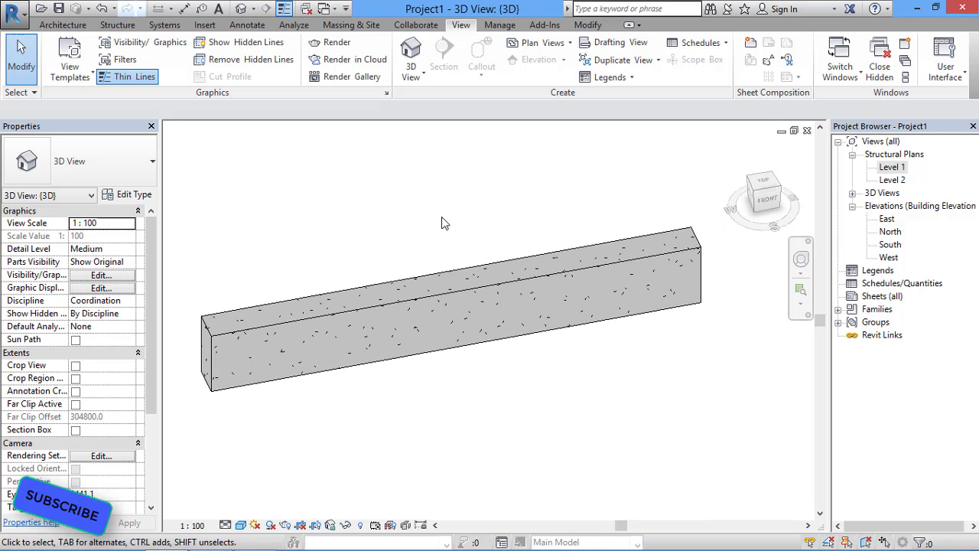
{"action": "left_click", "coordinate": [489, 292]}
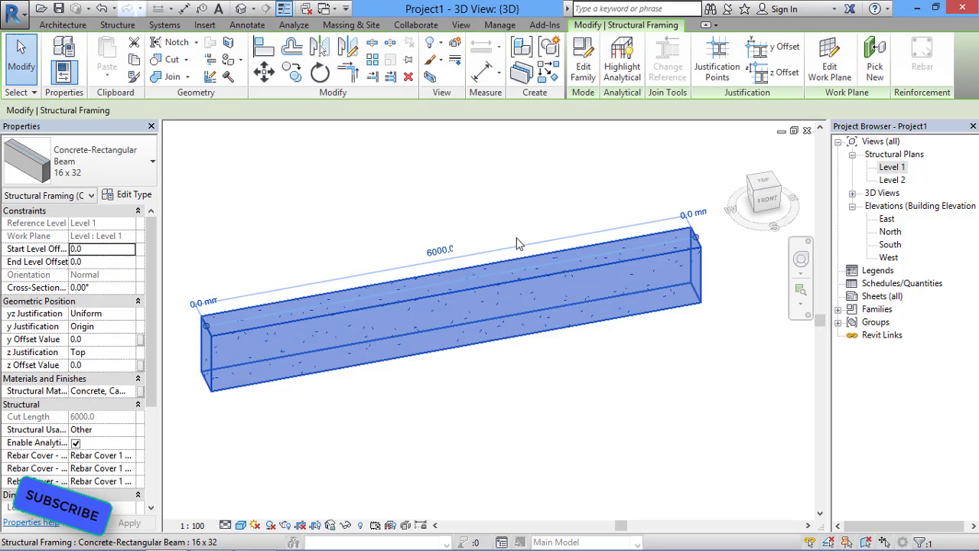
{"action": "left_click", "coordinate": [515, 208]}
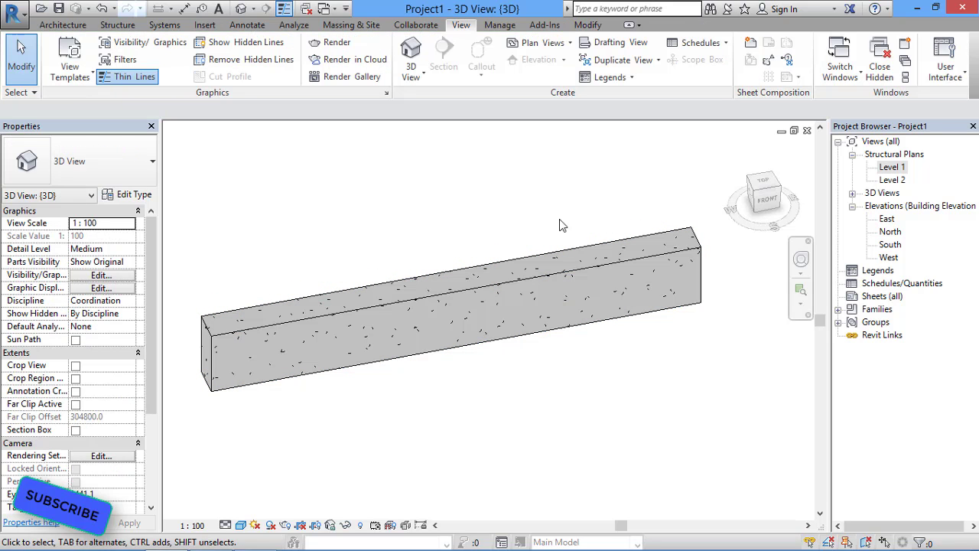
{"action": "double_click", "coordinate": [892, 167]}
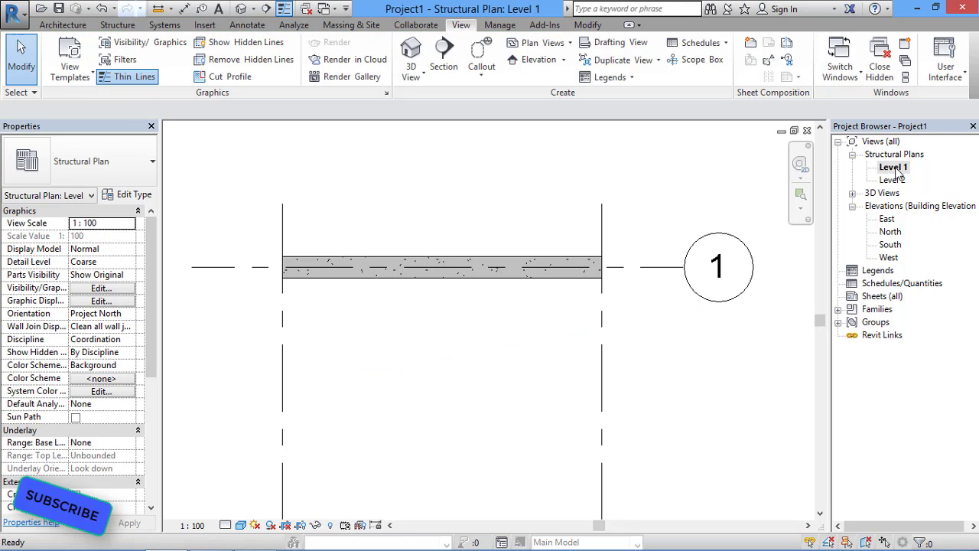
Cut a section across the beam's left end and trim its extents tightly around the beam
{"action": "scroll", "coordinate": [446, 252], "scroll_direction": "up", "scroll_amount": 2}
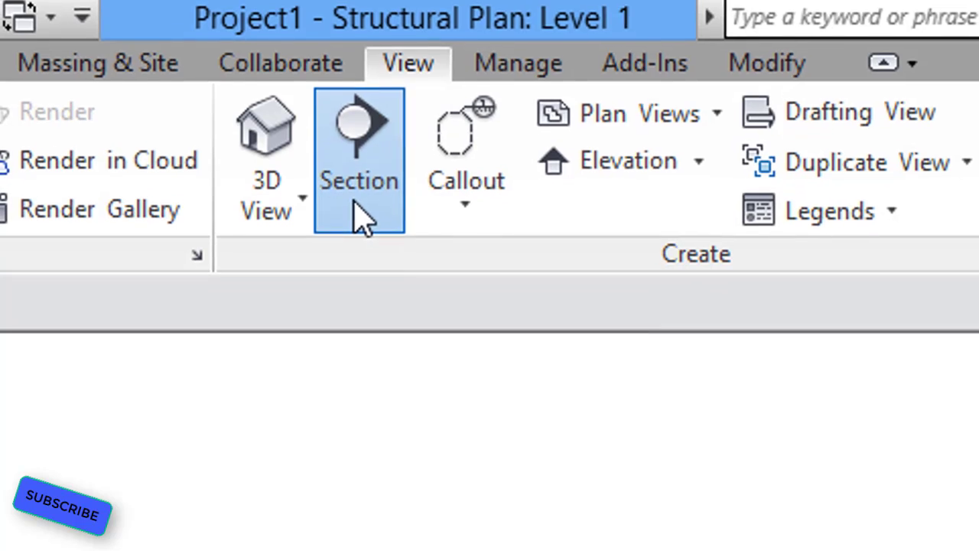
{"action": "left_click", "coordinate": [359, 218]}
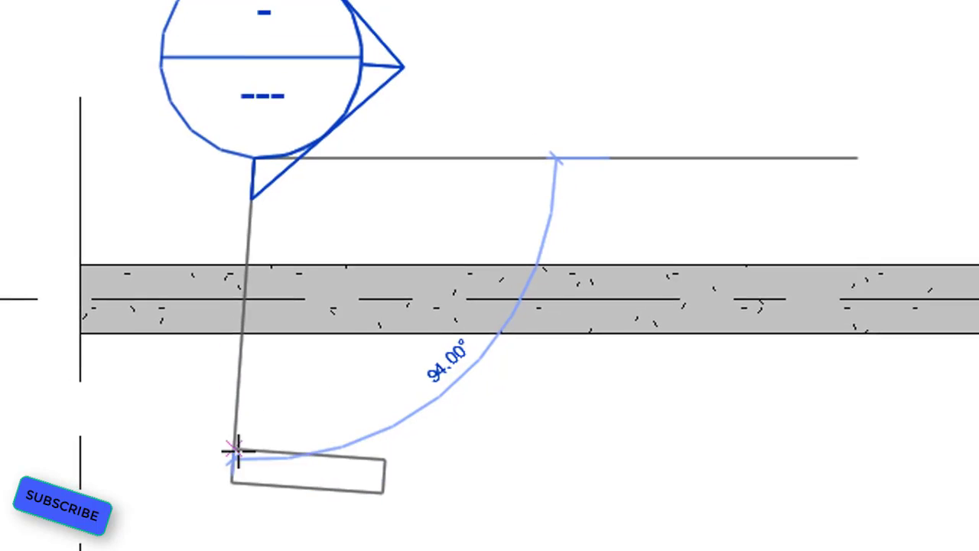
{"action": "left_click", "coordinate": [244, 438]}
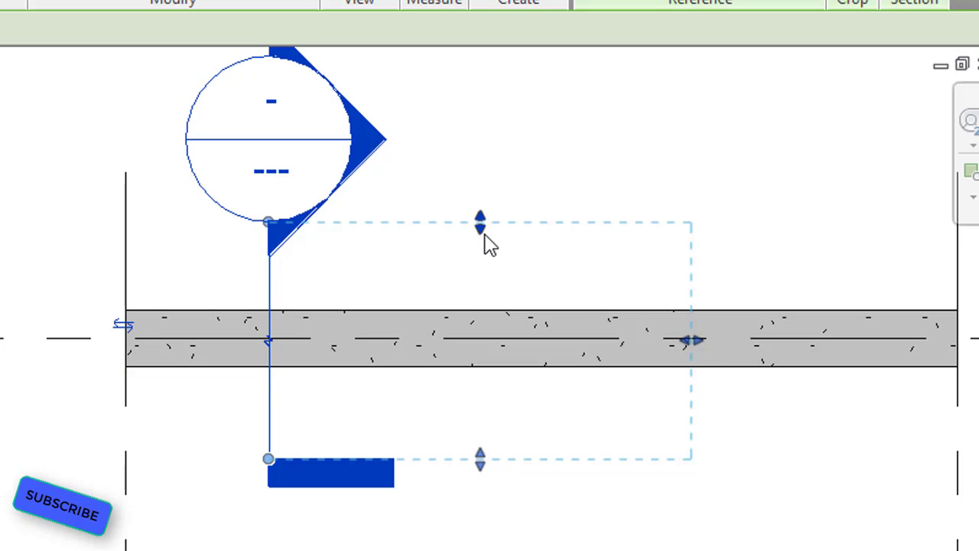
{"action": "left_click_drag", "start_coordinate": [480, 224], "coordinate": [472, 306]}
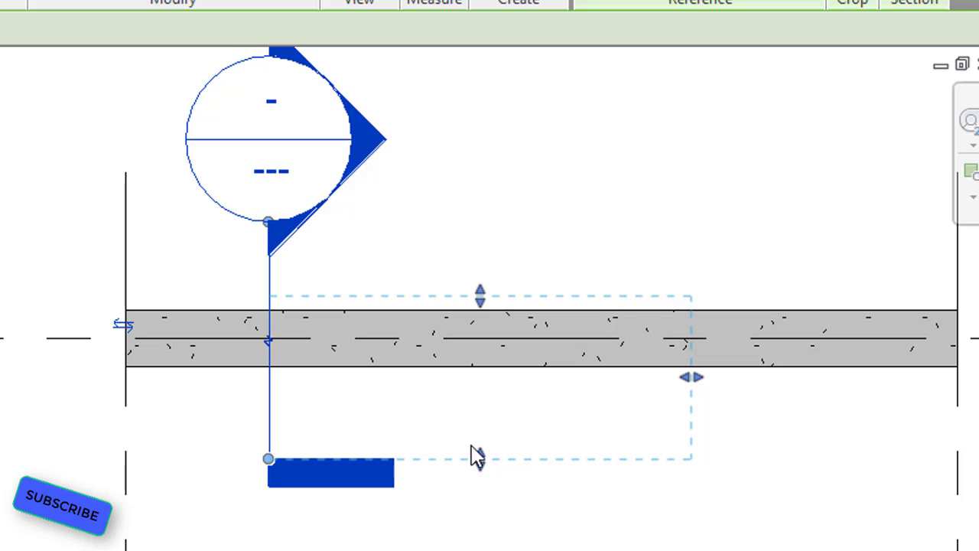
{"action": "left_click_drag", "start_coordinate": [485, 456], "coordinate": [482, 383]}
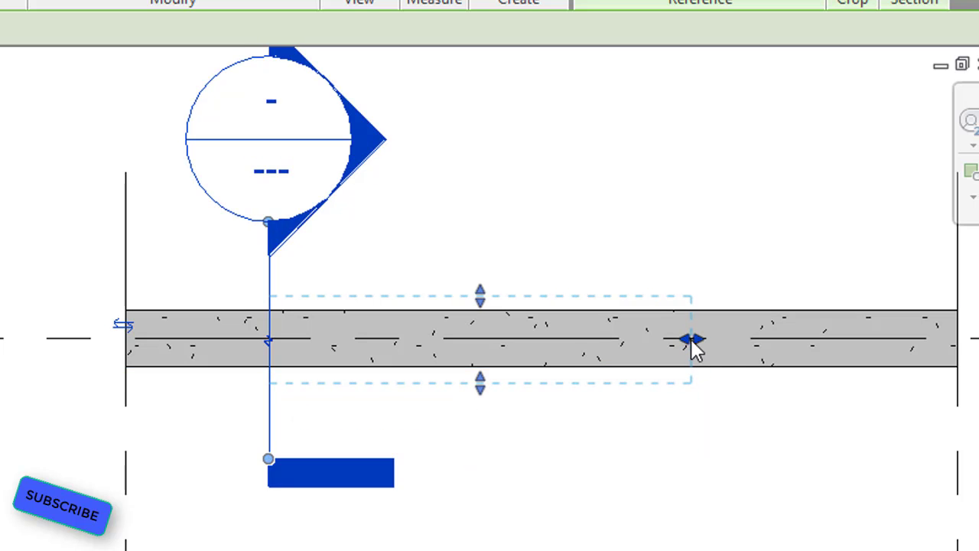
{"action": "left_click_drag", "start_coordinate": [691, 340], "coordinate": [359, 358]}
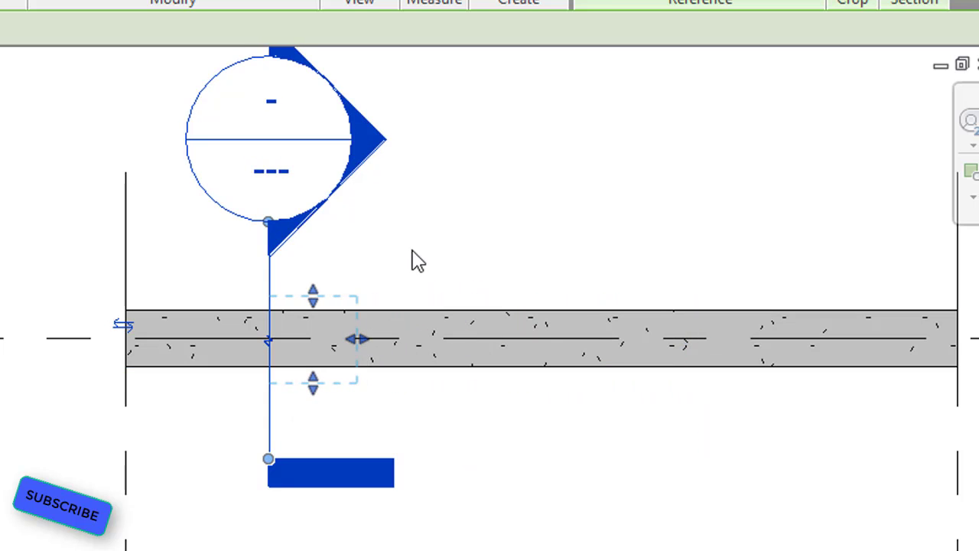
{"action": "left_click", "coordinate": [478, 248]}
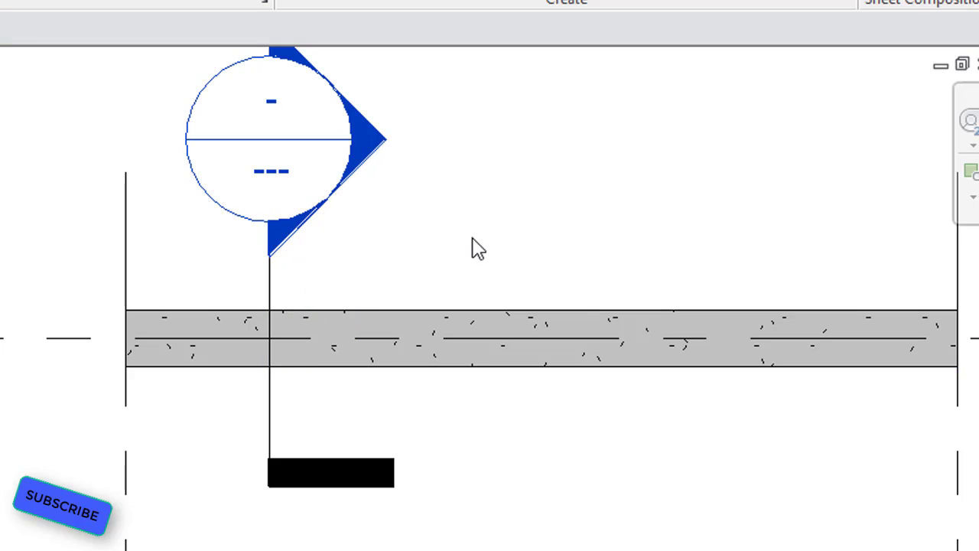
Open the Section 1 view and frame the beam cross-section
{"action": "double_click", "coordinate": [366, 153]}
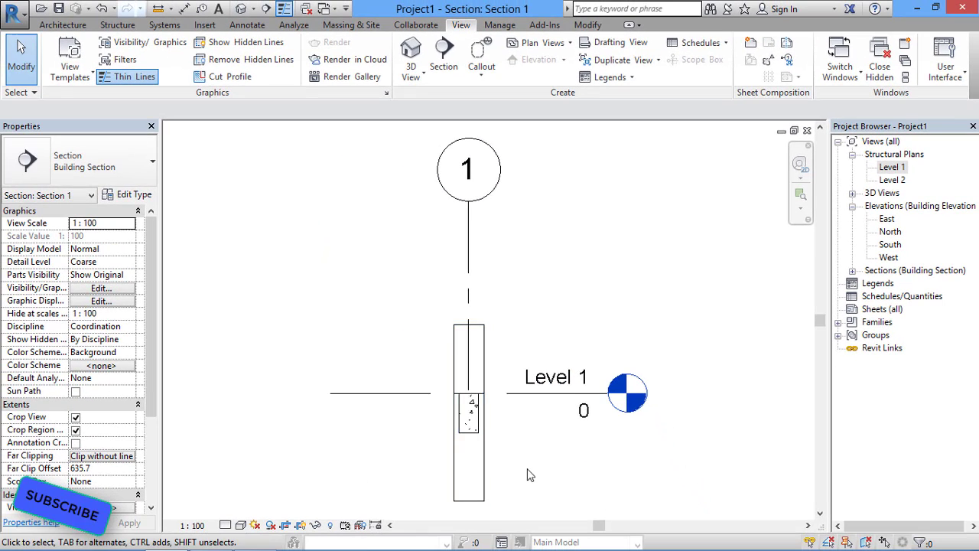
{"action": "scroll", "coordinate": [527, 533], "scroll_direction": "up", "scroll_amount": 2}
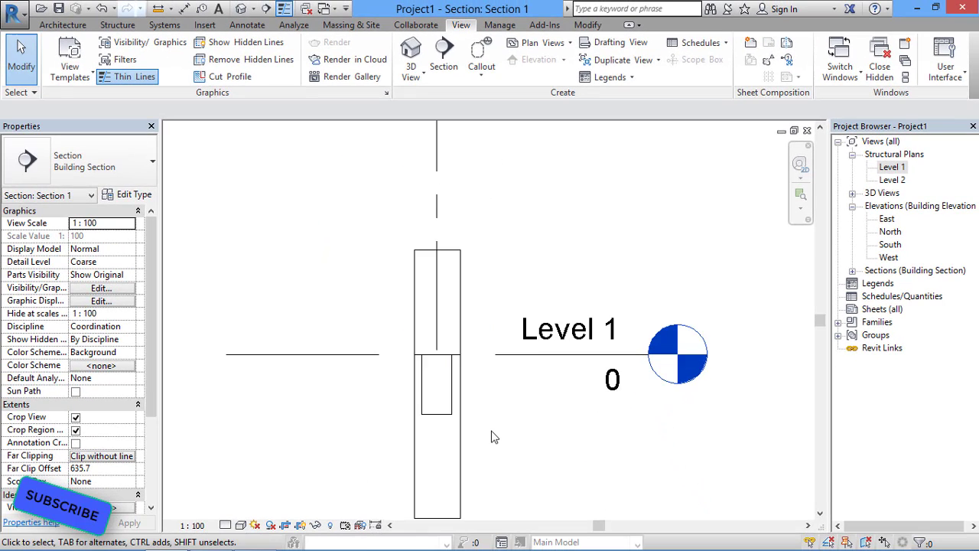
{"action": "middle_click_drag", "start_coordinate": [494, 437], "coordinate": [498, 465]}
{"action": "scroll", "coordinate": [492, 417], "scroll_direction": "down", "scroll_amount": 2}
{"action": "scroll", "coordinate": [492, 417], "scroll_direction": "up", "scroll_amount": 1}
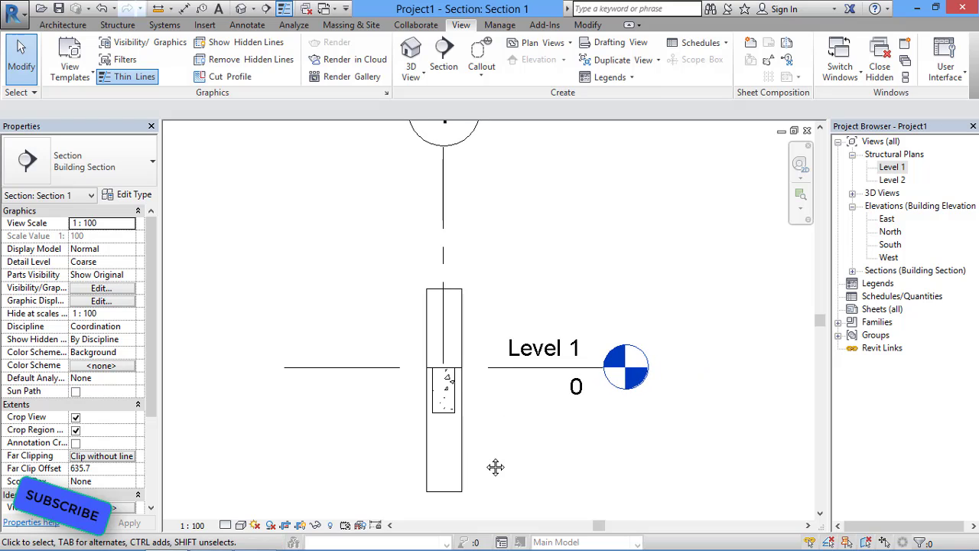
{"action": "scroll", "coordinate": [492, 420], "scroll_direction": "up", "scroll_amount": 1}
{"action": "middle_click_drag", "start_coordinate": [491, 420], "coordinate": [484, 464]}
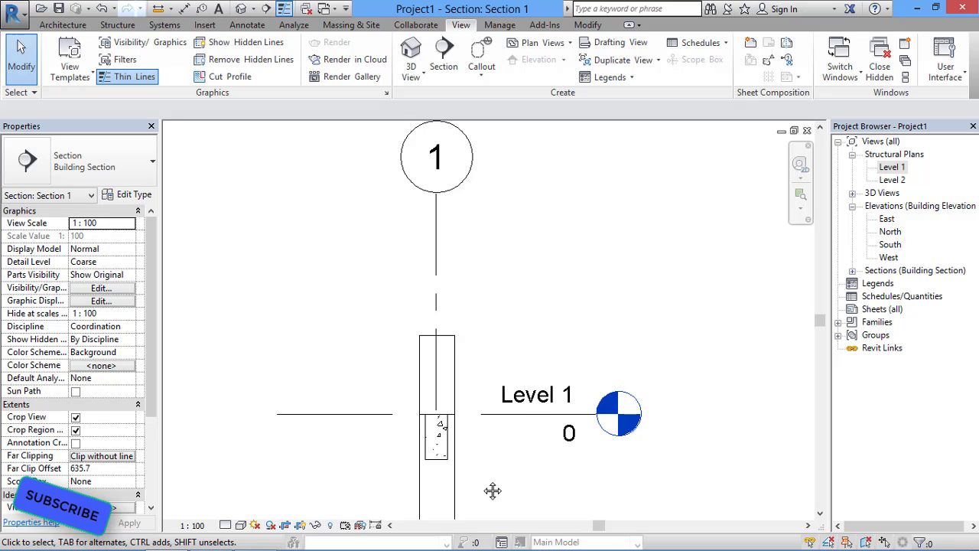
{"action": "mouse_move", "coordinate": [492, 491]}
{"action": "middle_mouse_down"}
{"action": "mouse_move", "coordinate": [514, 415]}
{"action": "mouse_move", "coordinate": [505, 484]}
{"action": "middle_mouse_up"}
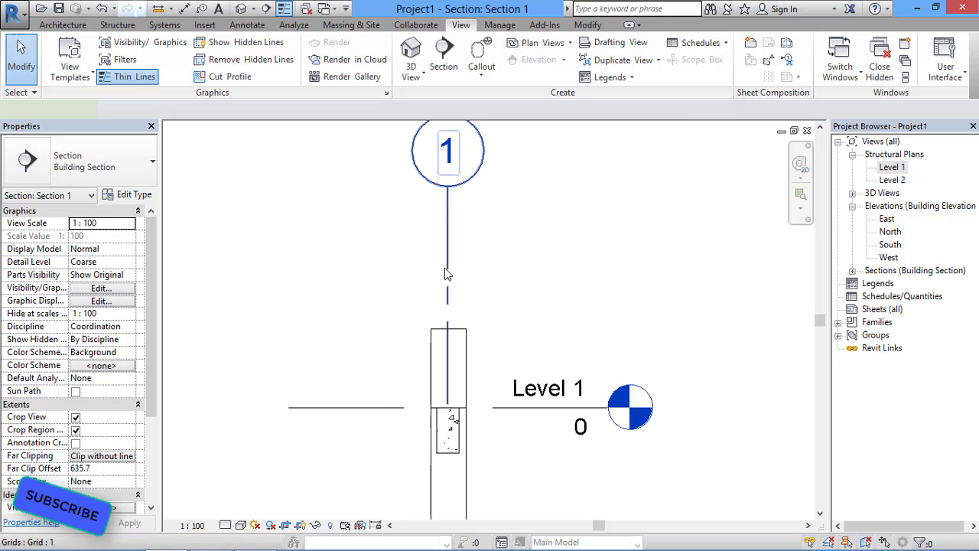
Hide the Grid 1 and Level 1 annotations in this view by element
{"action": "left_click", "coordinate": [446, 272]}
{"action": "left_click", "coordinate": [499, 407], "text": "ctrl"}
{"action": "right_click", "coordinate": [525, 413]}
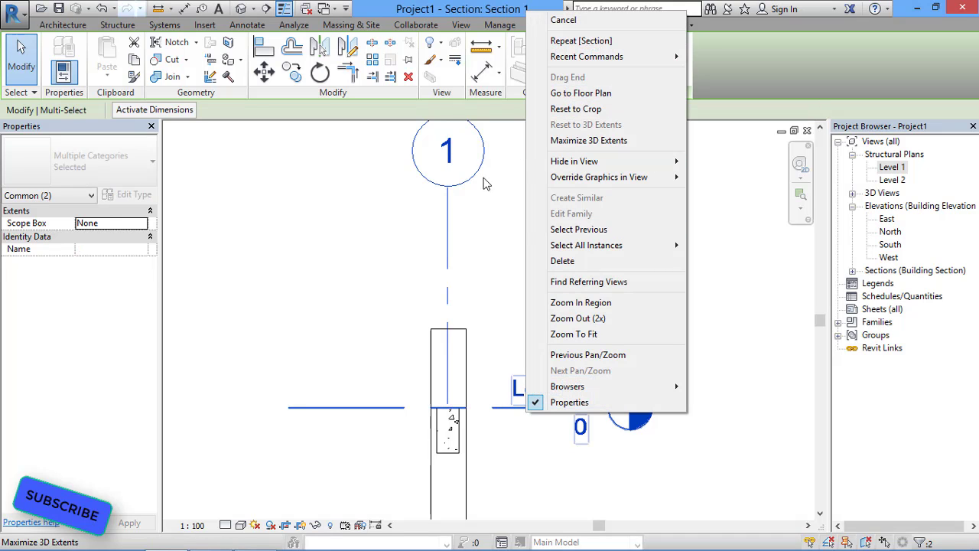
{"action": "mouse_move", "coordinate": [605, 163]}
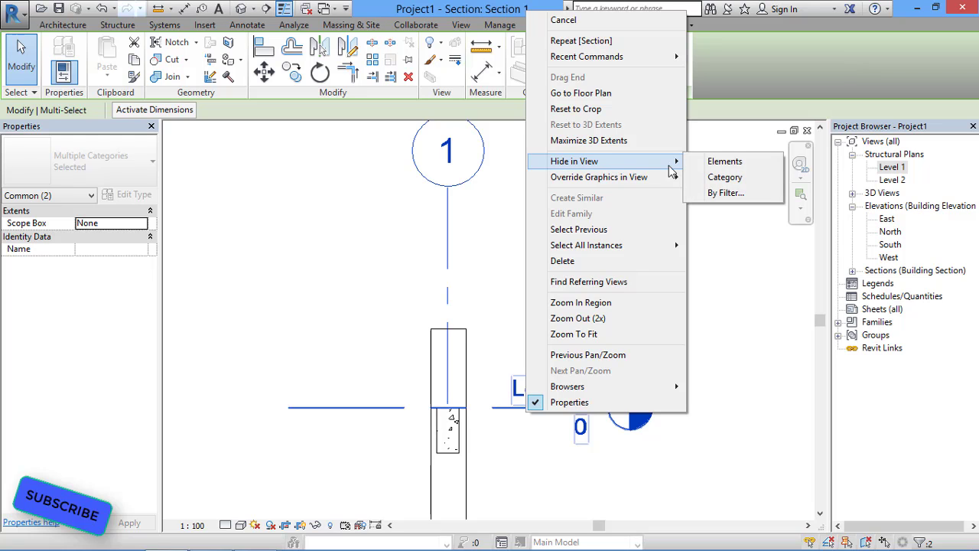
{"action": "left_click", "coordinate": [724, 164]}
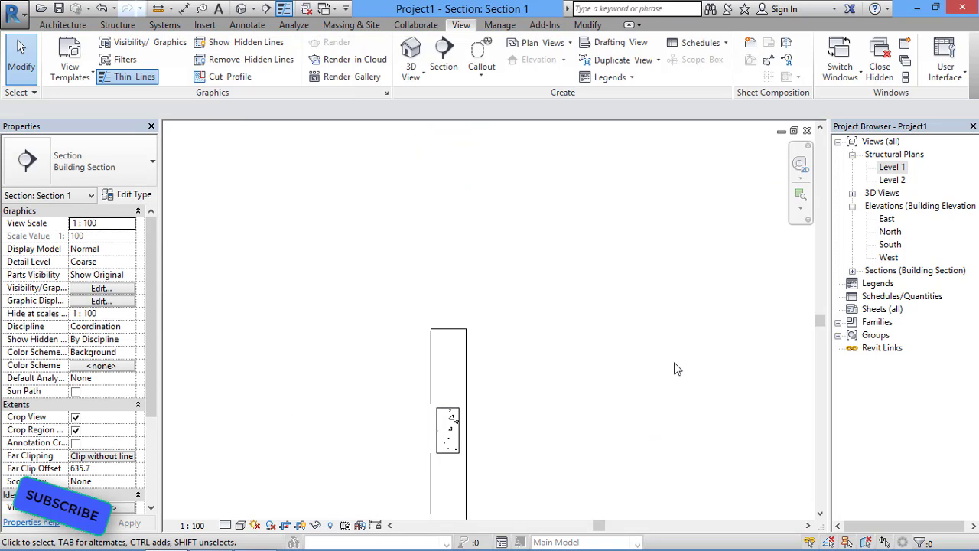
{"action": "scroll", "coordinate": [489, 452], "scroll_direction": "up", "scroll_amount": 5}
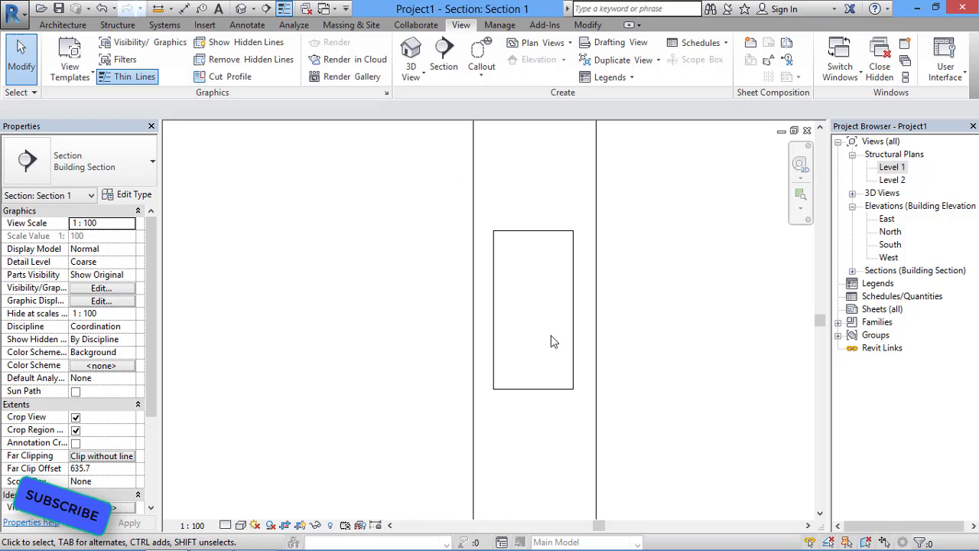
Switch the view to Consistent Colors, centre the beam, and select it
{"action": "left_click", "coordinate": [536, 329]}
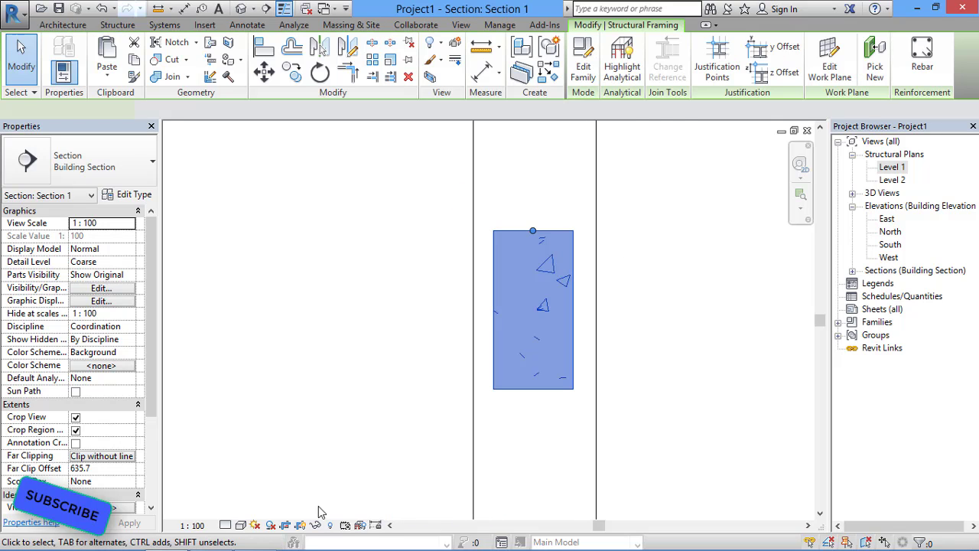
{"action": "left_click", "coordinate": [241, 525]}
{"action": "left_click", "coordinate": [284, 481]}
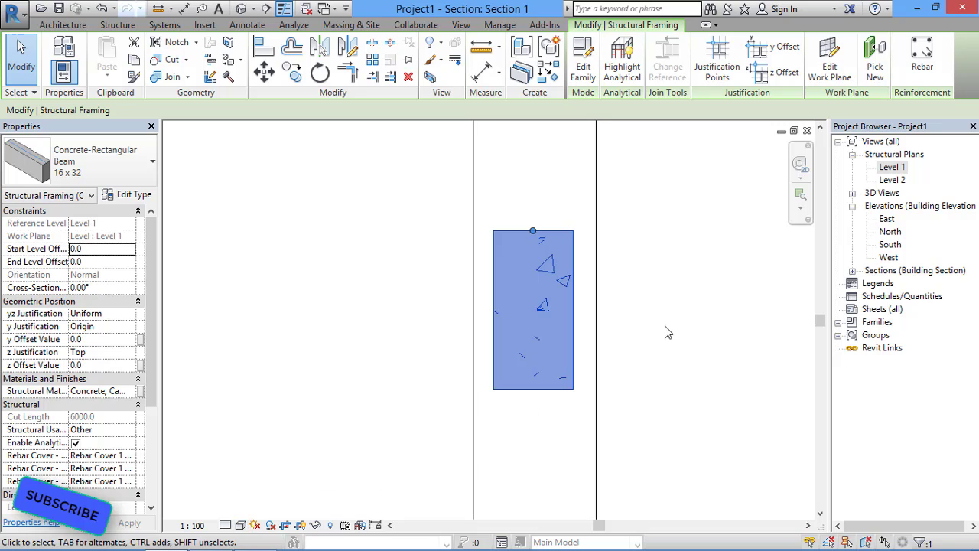
{"action": "left_click", "coordinate": [623, 317]}
{"action": "scroll", "coordinate": [619, 321], "scroll_direction": "up", "scroll_amount": 2}
{"action": "middle_click_drag", "start_coordinate": [595, 327], "coordinate": [632, 358]}
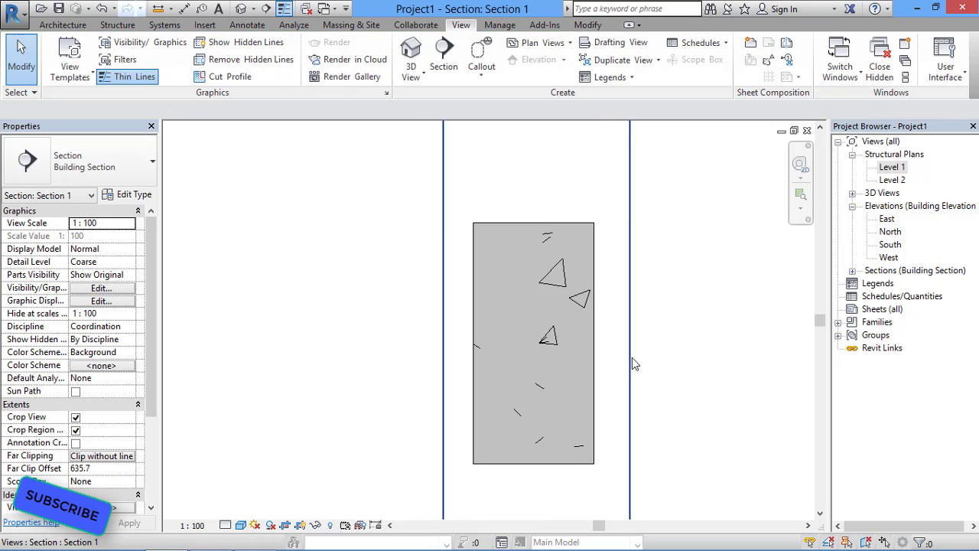
{"action": "left_click", "coordinate": [548, 224]}
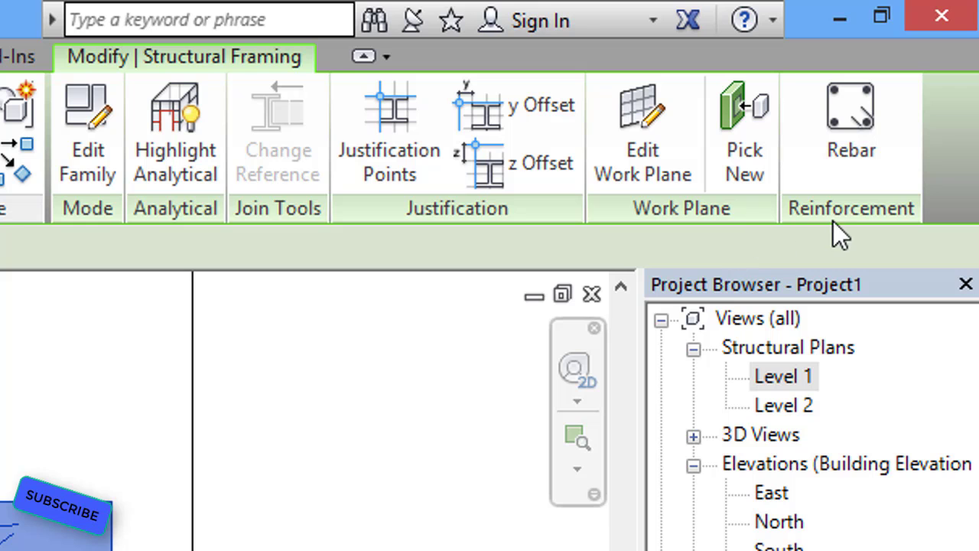
Start rebar on the beam and choose the closed stirrup shape T1
{"action": "left_click", "coordinate": [867, 142]}
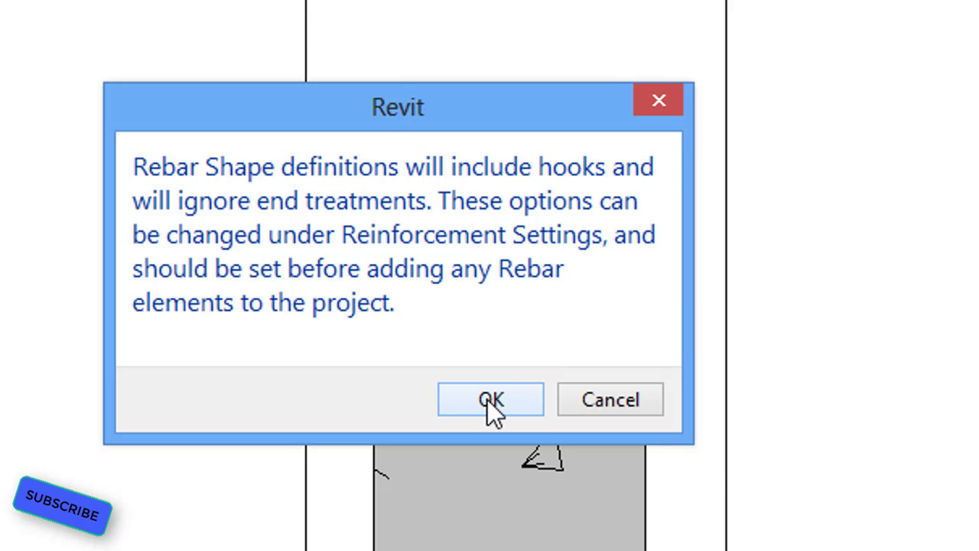
{"action": "left_click", "coordinate": [491, 401]}
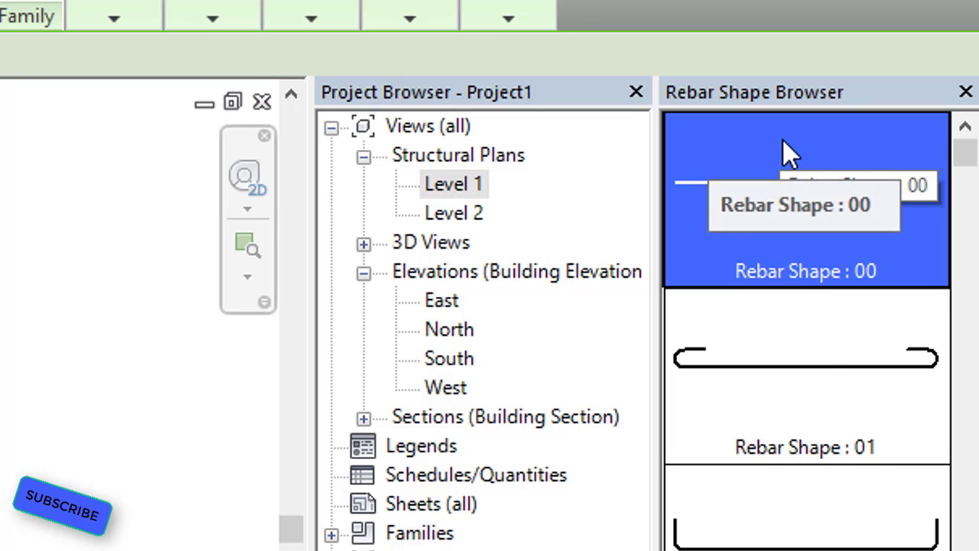
{"action": "left_click_drag", "start_coordinate": [972, 157], "coordinate": [972, 550]}
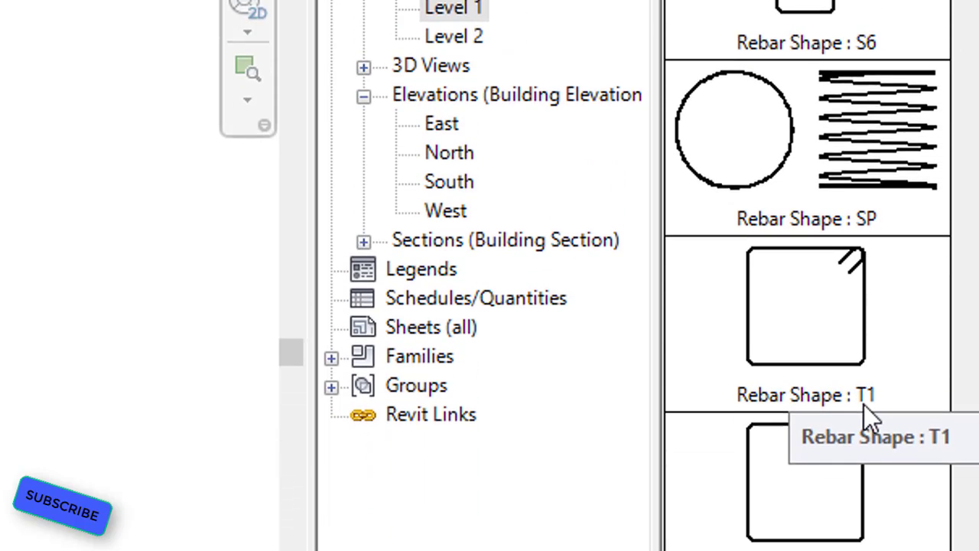
{"action": "left_click", "coordinate": [855, 304]}
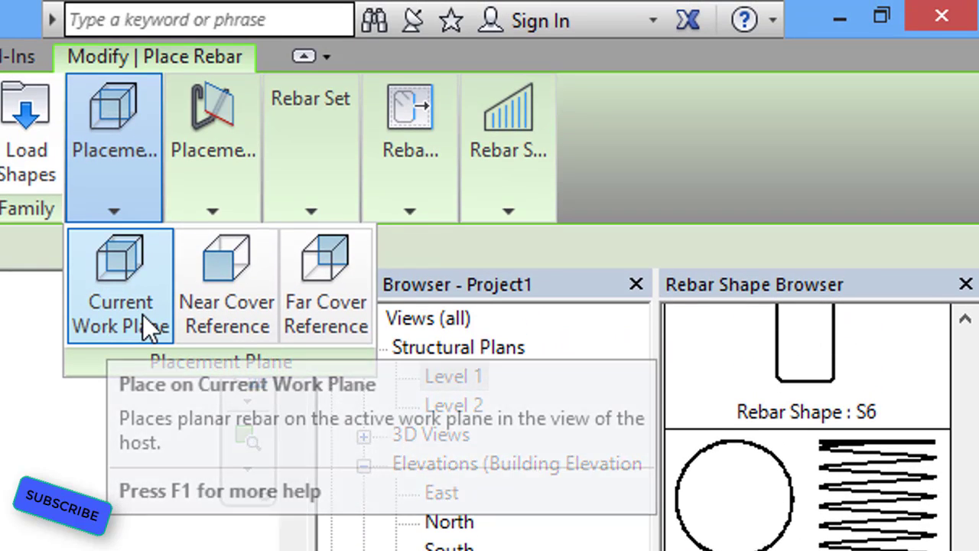
Place the T1 stirrup inside the section, oriented Parallel to Work Plane
{"action": "mouse_move", "coordinate": [223, 206]}
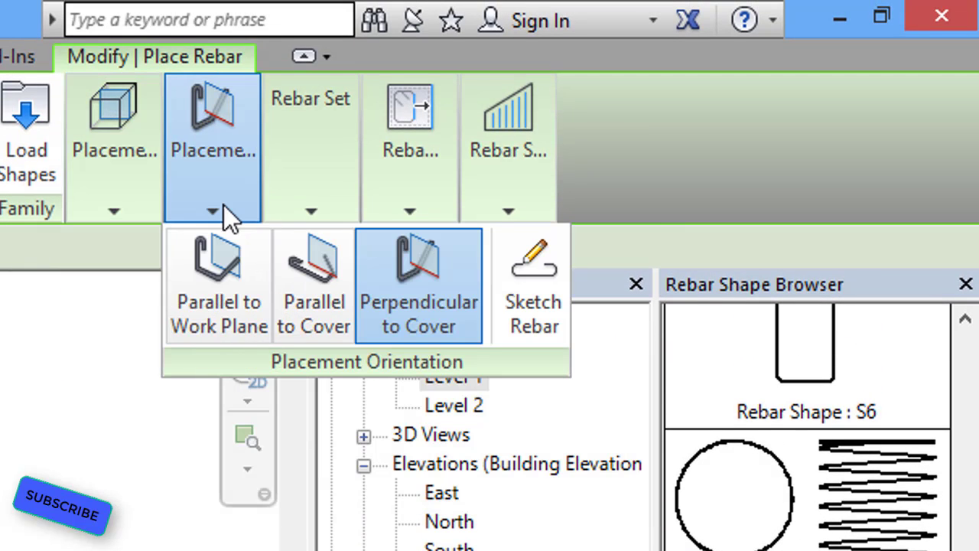
{"action": "left_click", "coordinate": [243, 299]}
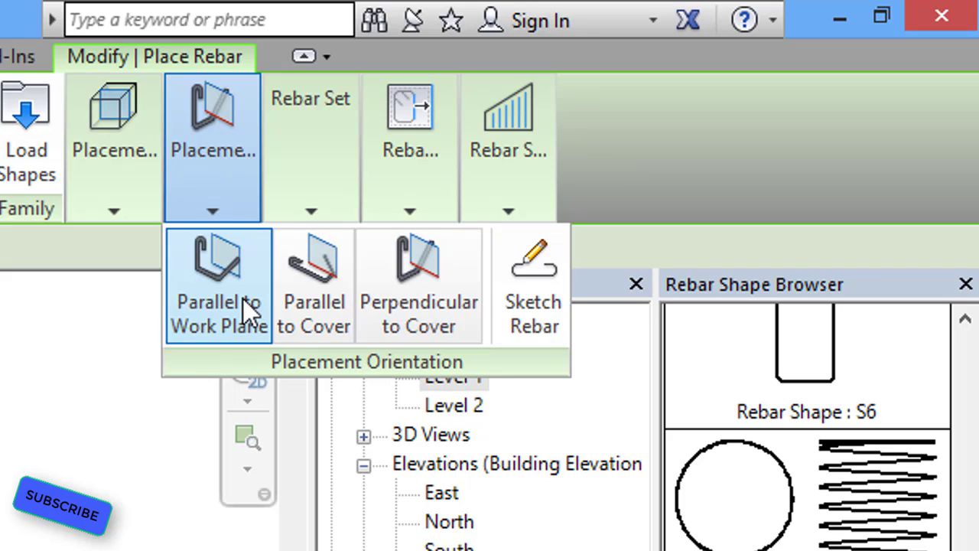
{"action": "mouse_move", "coordinate": [295, 223]}
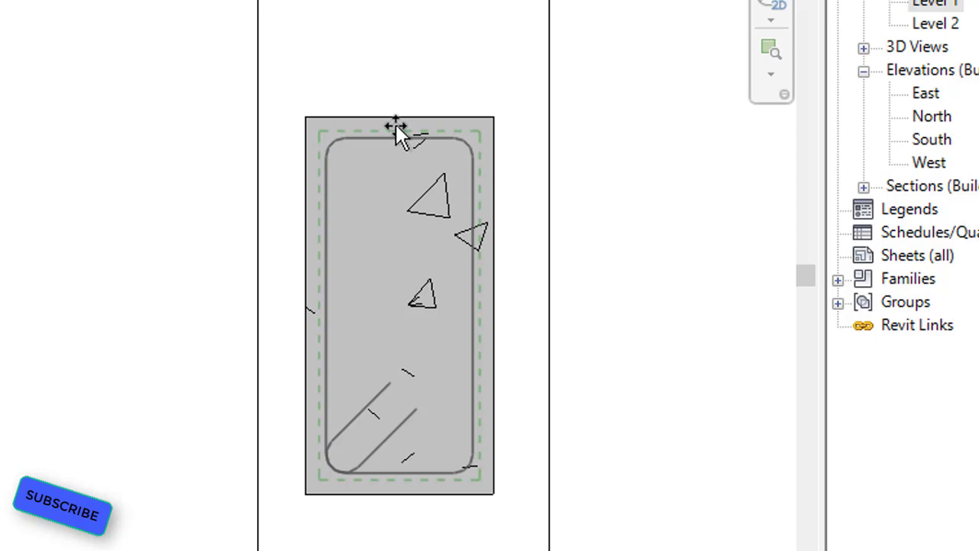
{"action": "left_click", "coordinate": [350, 456]}
Cancel the rebar command
{"action": "right_click", "coordinate": [476, 28]}
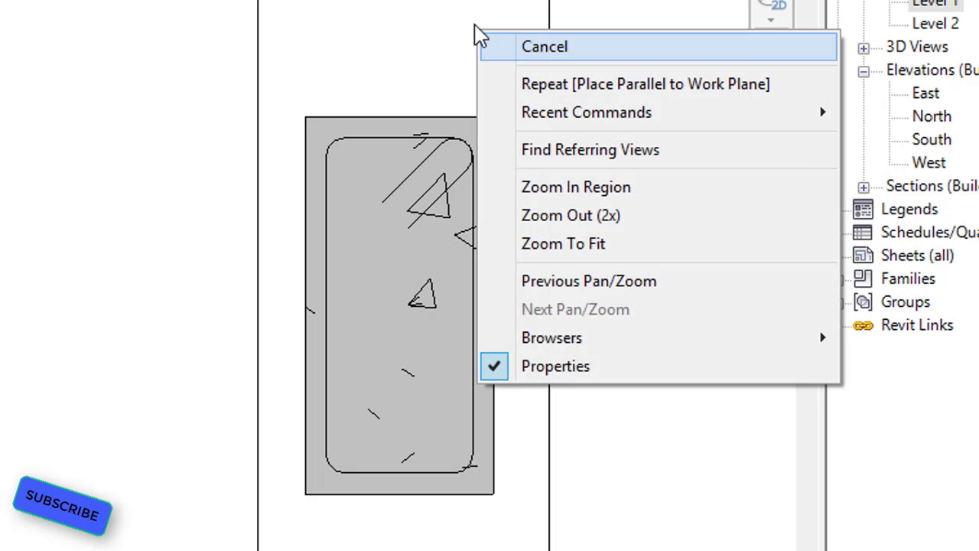
{"action": "left_click", "coordinate": [497, 41]}
{"action": "right_click", "coordinate": [472, 23]}
{"action": "left_click", "coordinate": [492, 39]}
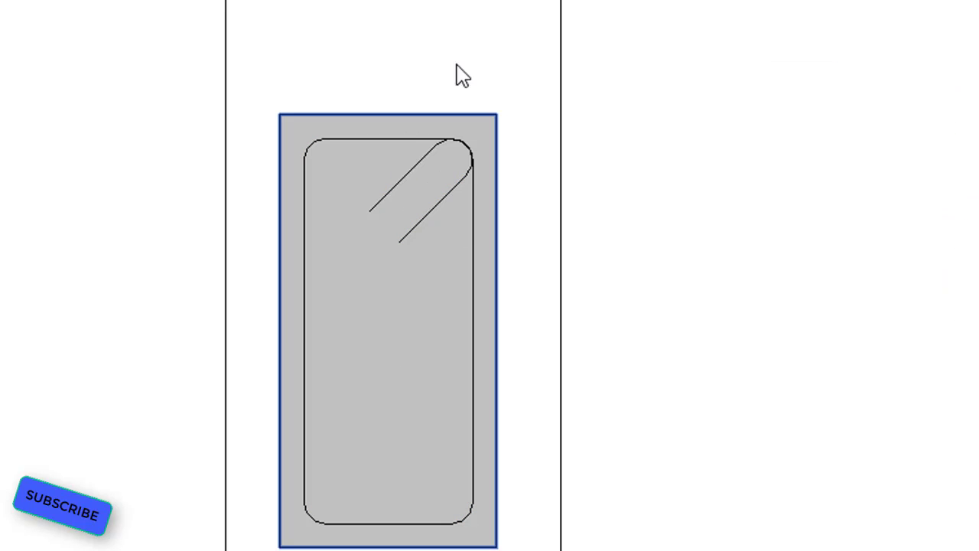
{"action": "right_click", "coordinate": [458, 54]}
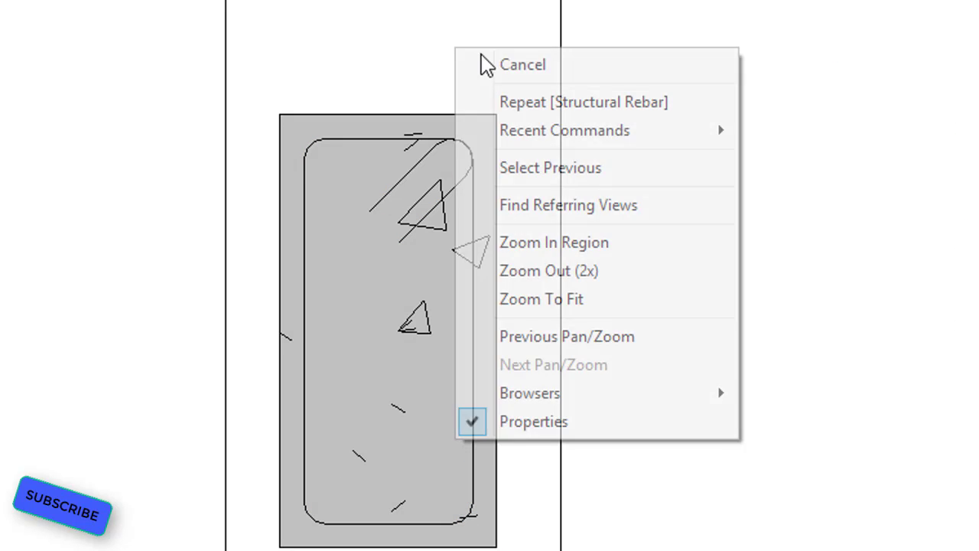
{"action": "left_click", "coordinate": [498, 67]}
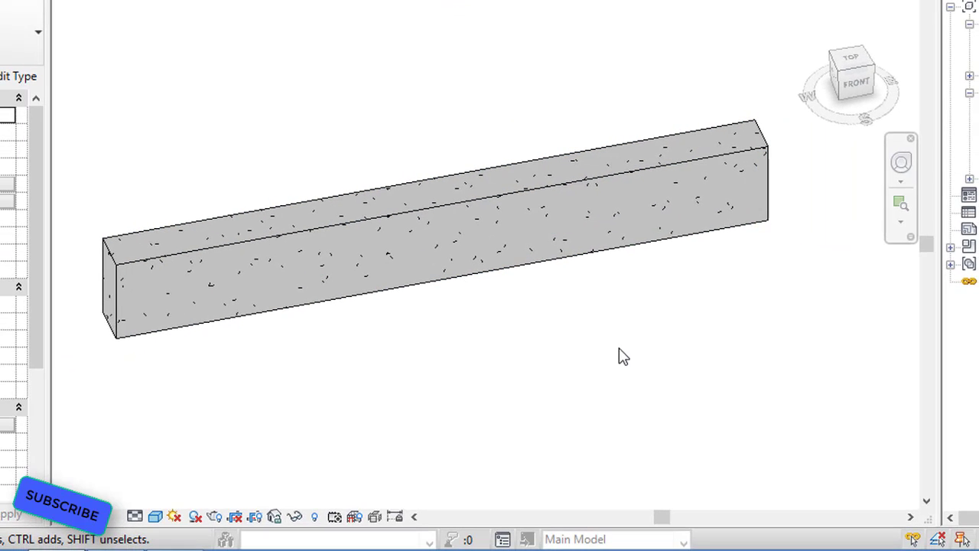
Select the beam in 3D and bring up its Override Graphics by Element settings
{"action": "left_click", "coordinate": [465, 204]}
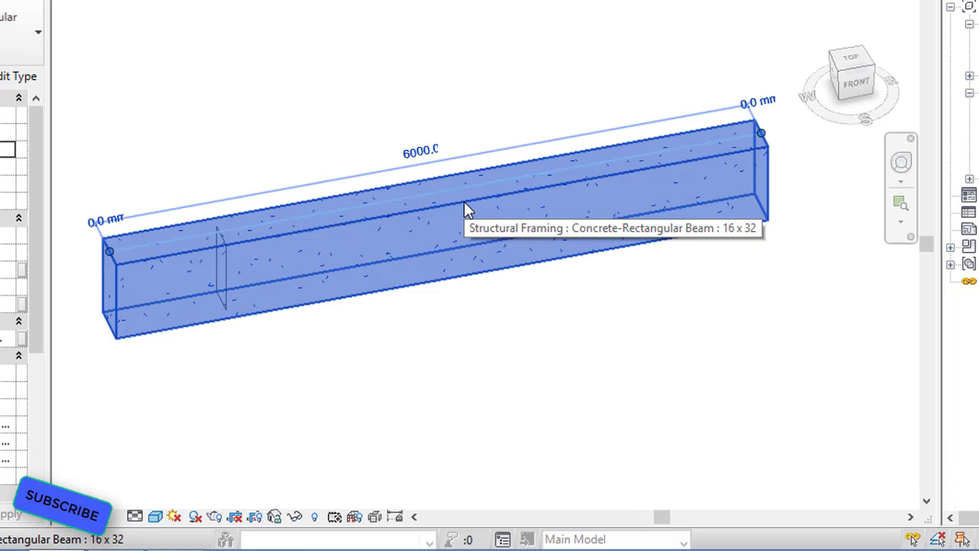
{"action": "left_click", "coordinate": [437, 369]}
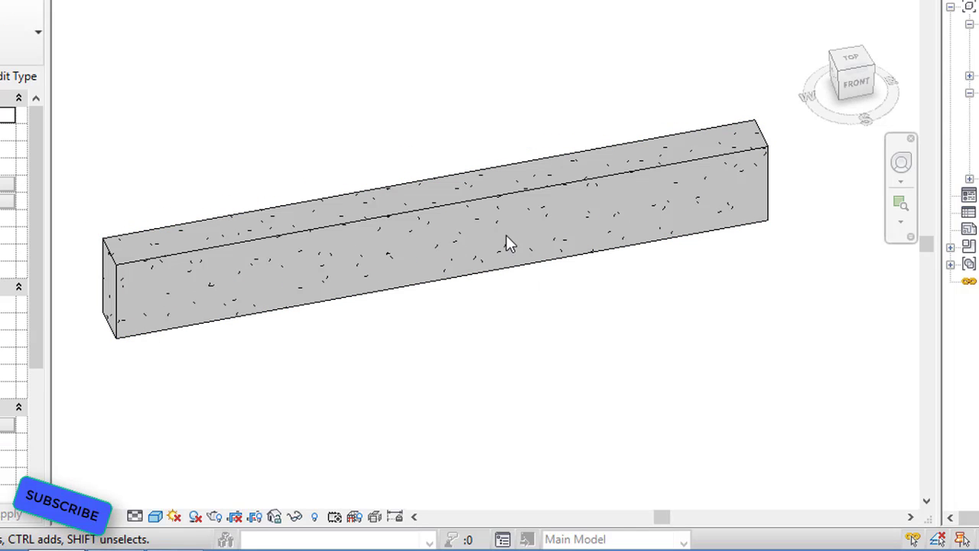
{"action": "left_click", "coordinate": [468, 202]}
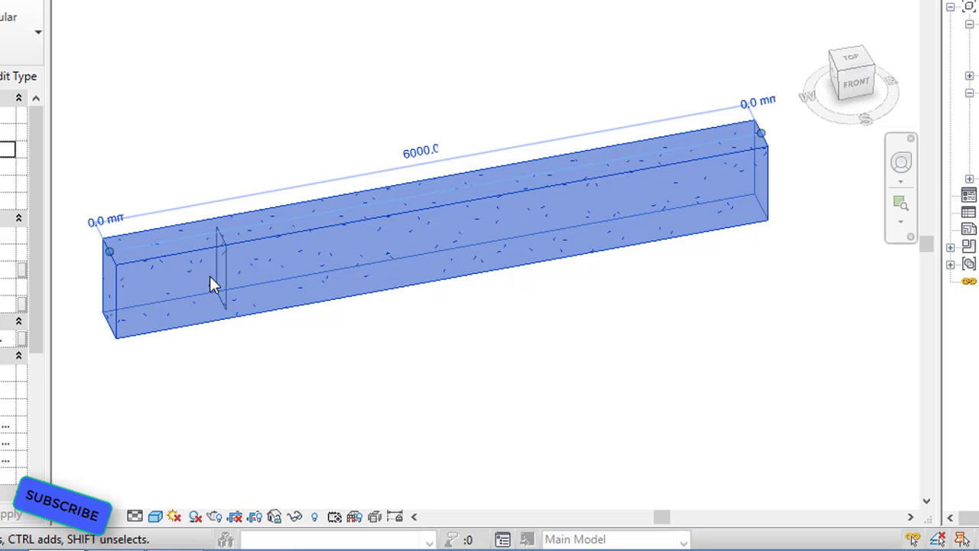
{"action": "left_click", "coordinate": [340, 399]}
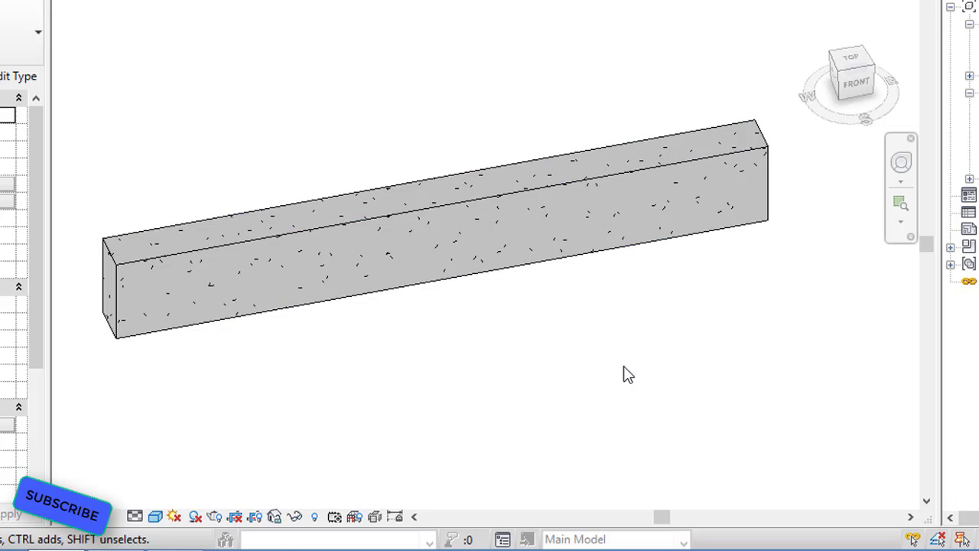
{"action": "left_click", "coordinate": [566, 191]}
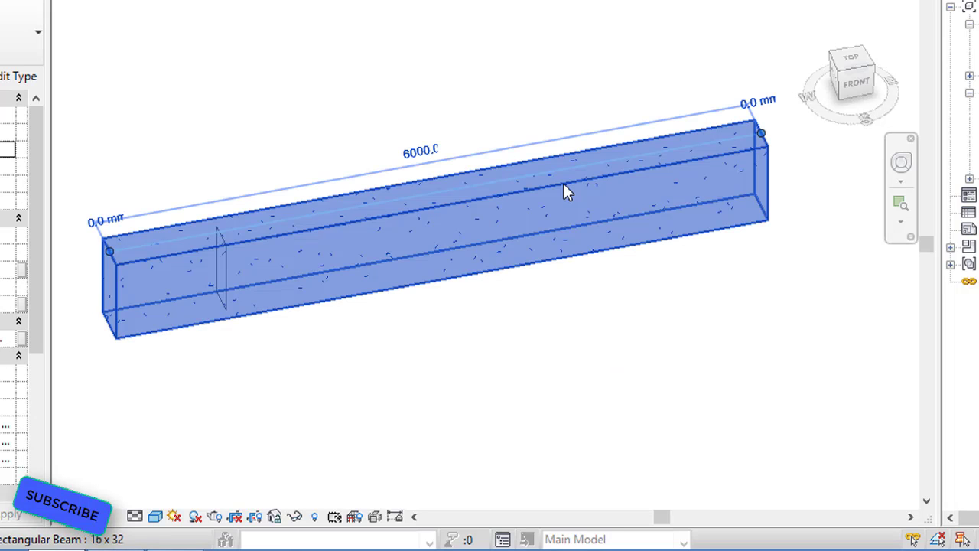
{"action": "right_click", "coordinate": [596, 206]}
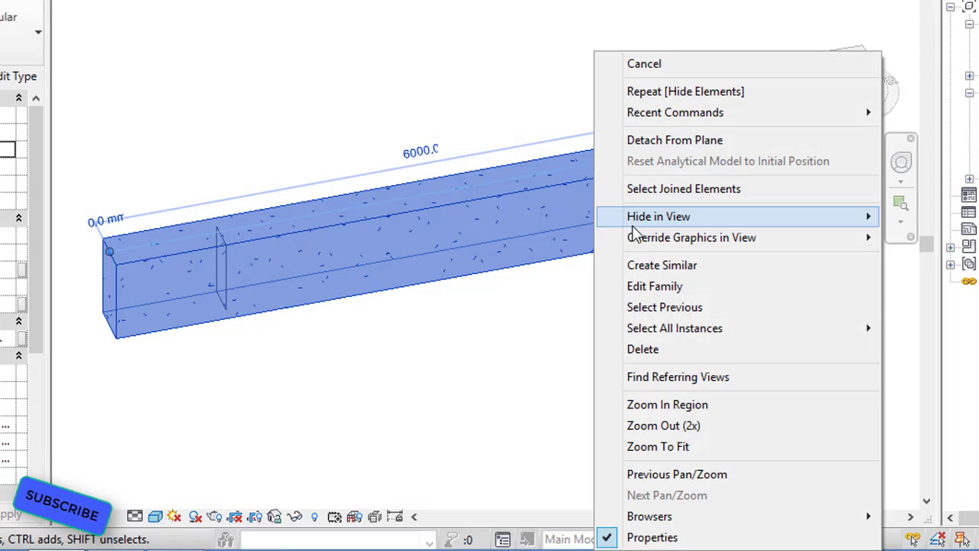
{"action": "mouse_move", "coordinate": [605, 239]}
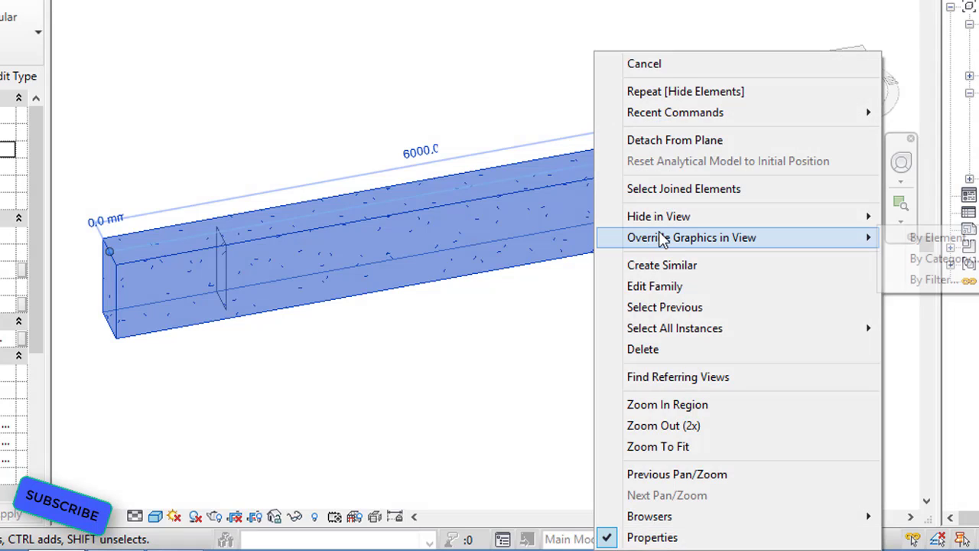
{"action": "left_click", "coordinate": [942, 238]}
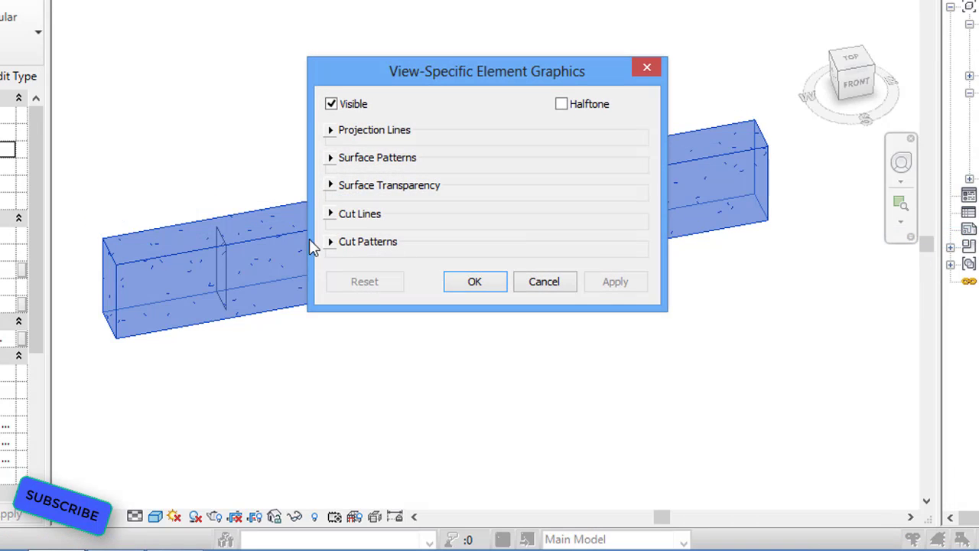
Set the beam's surface transparency to 40 and apply the override
{"action": "left_click", "coordinate": [330, 185]}
{"action": "left_click", "coordinate": [505, 206]}
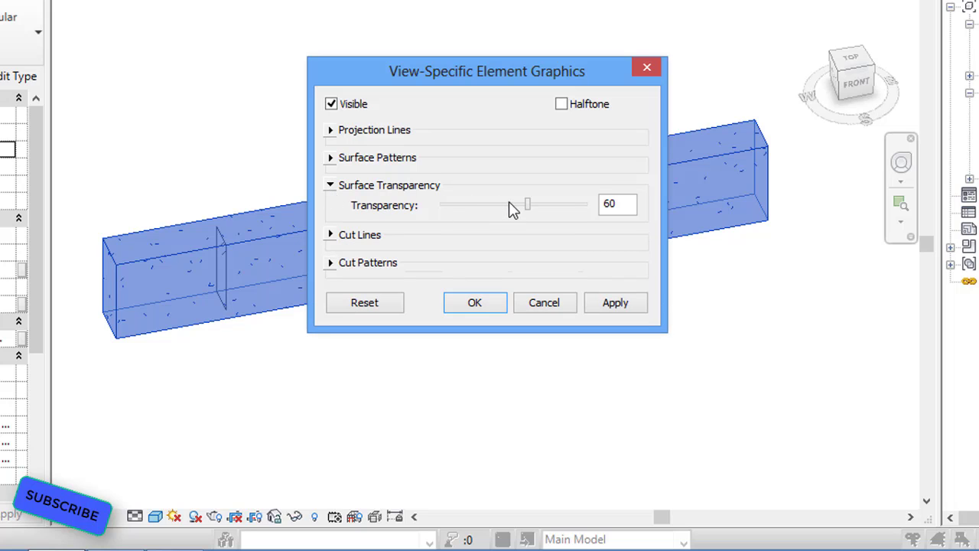
{"action": "left_click", "coordinate": [508, 203]}
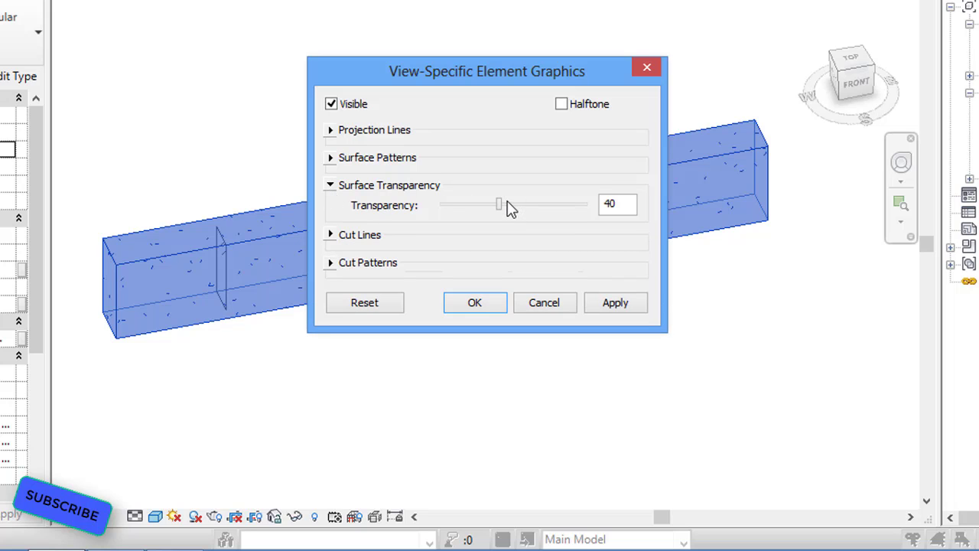
{"action": "left_click", "coordinate": [635, 305]}
{"action": "left_click", "coordinate": [464, 309]}
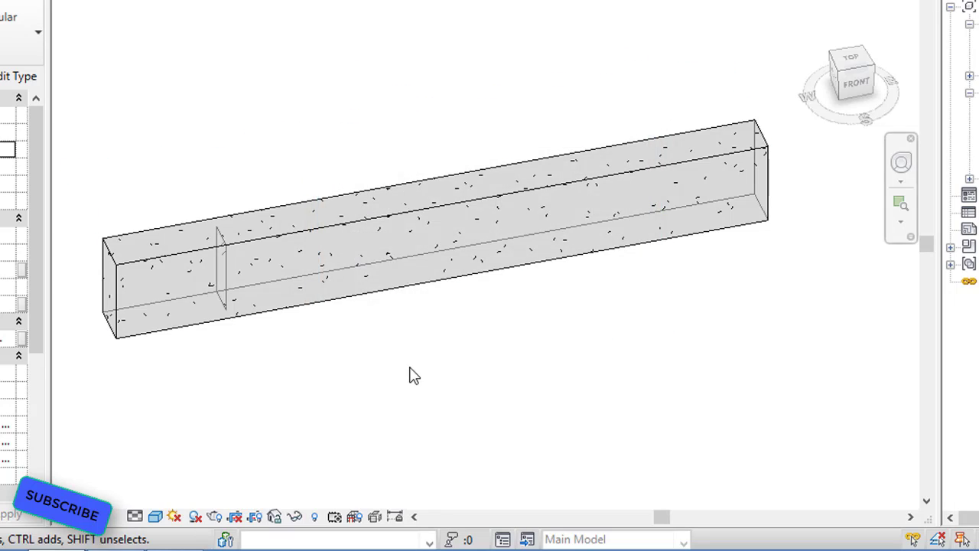
{"action": "scroll", "coordinate": [217, 303], "scroll_direction": "up", "scroll_amount": 3}
{"action": "middle_click_drag", "start_coordinate": [286, 286], "coordinate": [319, 297]}
{"action": "scroll", "coordinate": [411, 295], "scroll_direction": "down", "scroll_amount": 3}
{"action": "scroll", "coordinate": [319, 297], "scroll_direction": "up", "scroll_amount": 1}
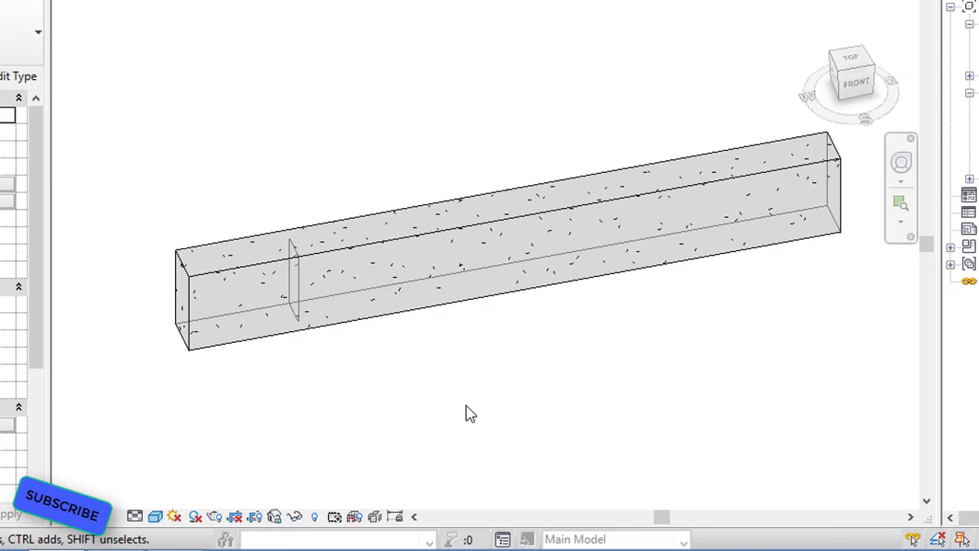
Change the stirrup's layout to Maximum Spacing with 120 mm spacing
{"action": "left_click", "coordinate": [301, 299]}
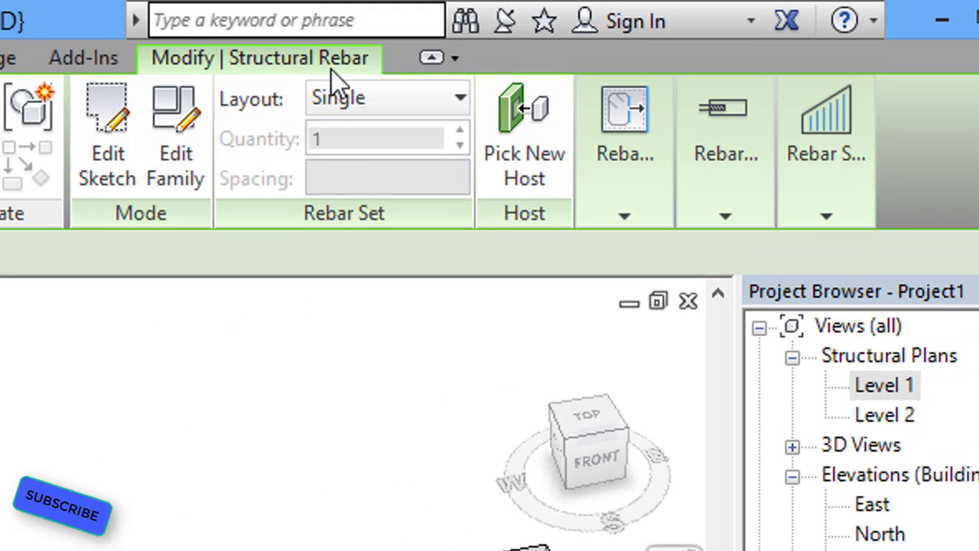
{"action": "left_click", "coordinate": [367, 103]}
{"action": "left_click", "coordinate": [387, 204]}
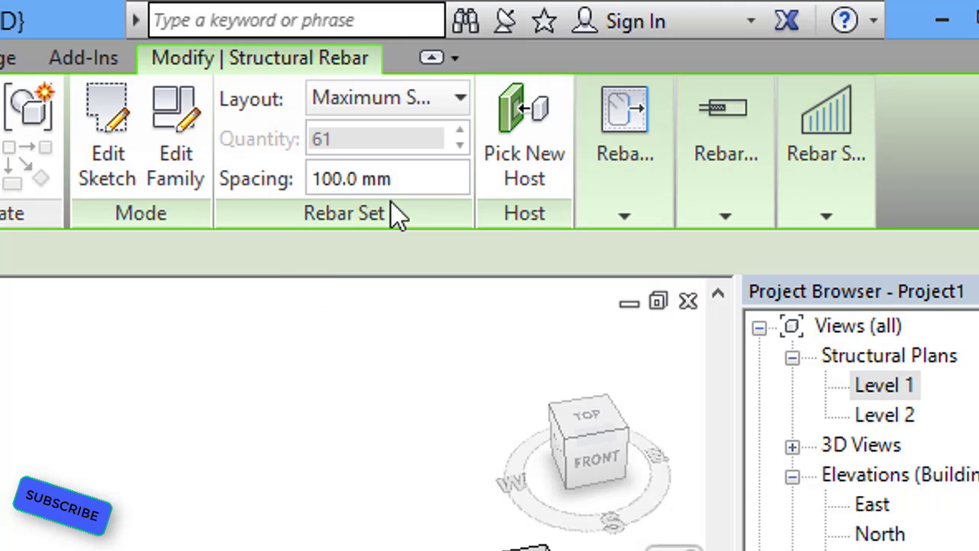
{"action": "left_click", "coordinate": [339, 179]}
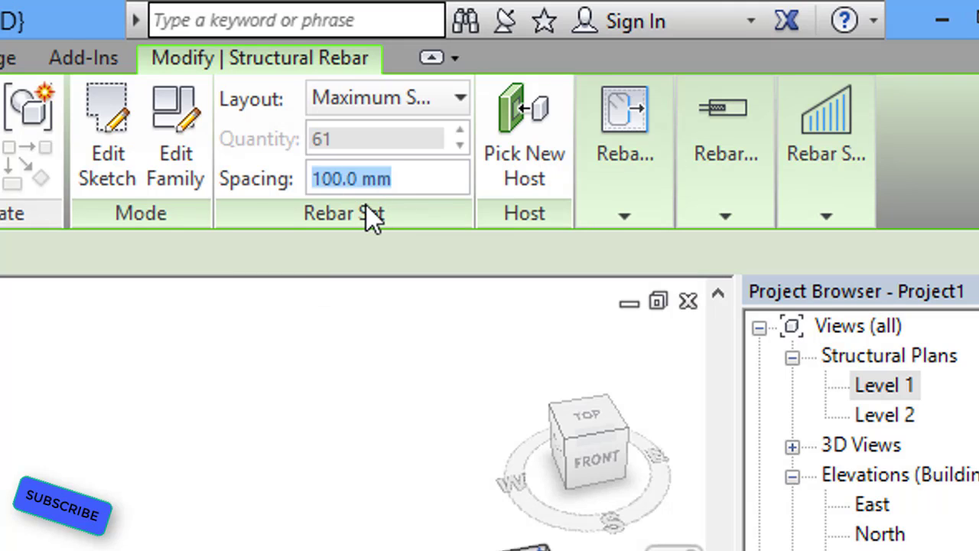
{"action": "type", "text": "120"}
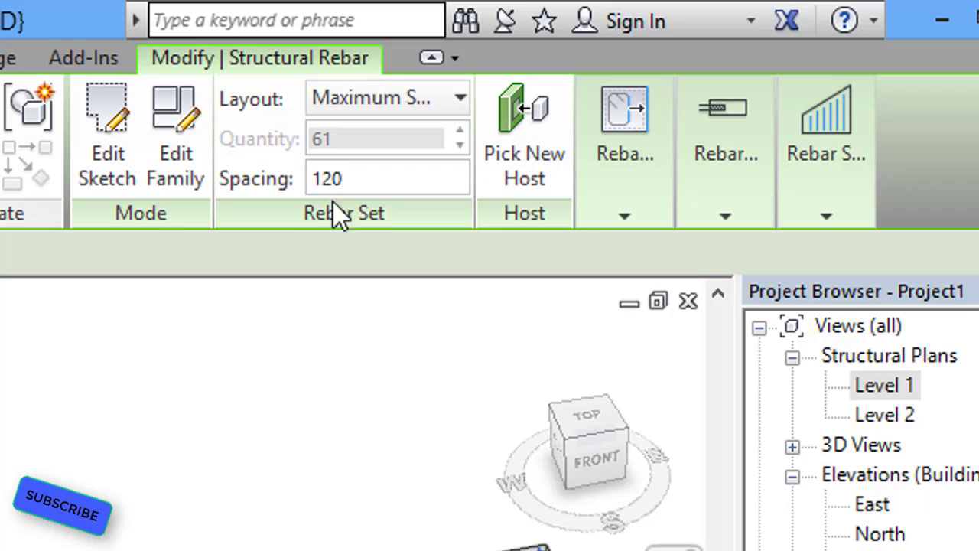
{"action": "left_click", "coordinate": [166, 511]}
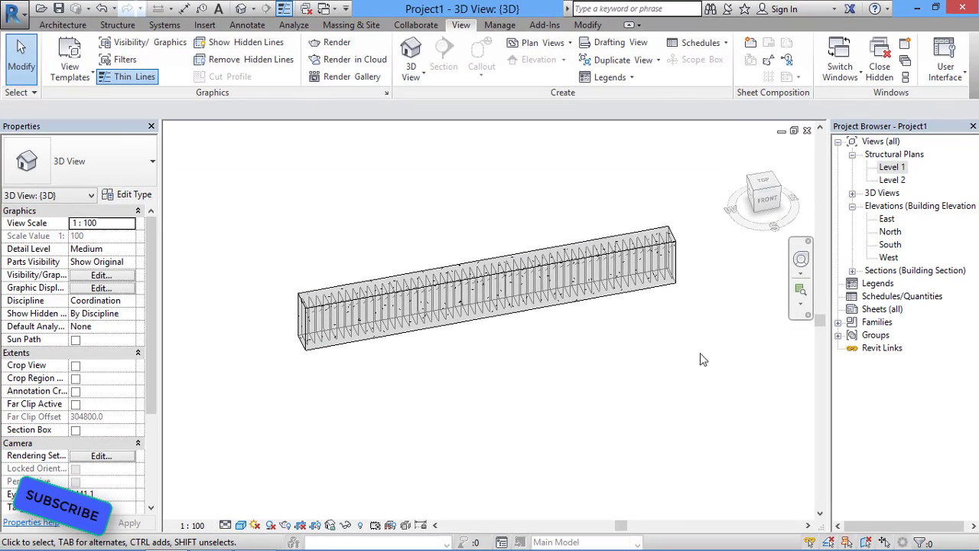
Orbit the 3D beam, then switch to the Level 1 structural plan
{"action": "middle_click_drag", "start_coordinate": [703, 360], "coordinate": [747, 306], "text": "shift"}
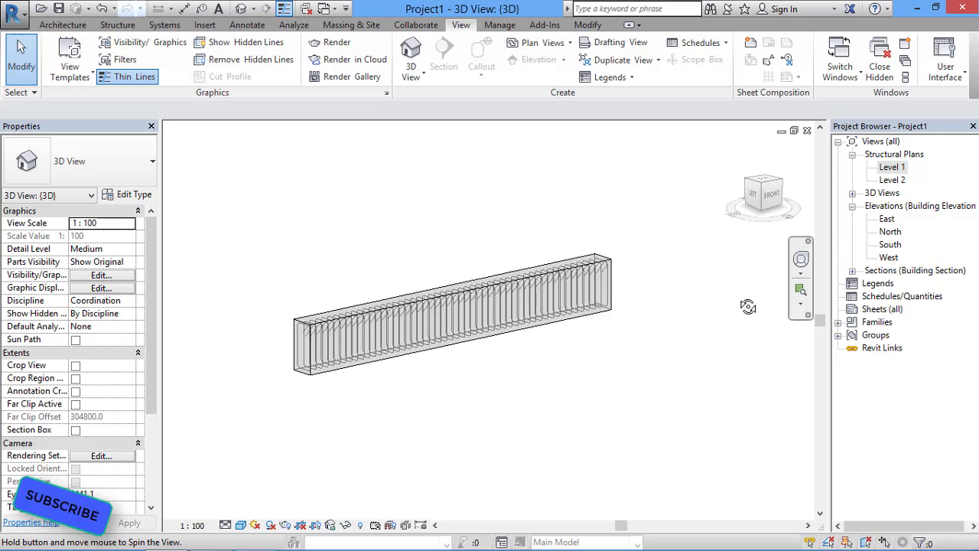
{"action": "scroll", "coordinate": [497, 289], "scroll_direction": "up", "scroll_amount": 3}
{"action": "middle_click_drag", "start_coordinate": [582, 329], "coordinate": [647, 395]}
{"action": "scroll", "coordinate": [695, 406], "scroll_direction": "down", "scroll_amount": 3}
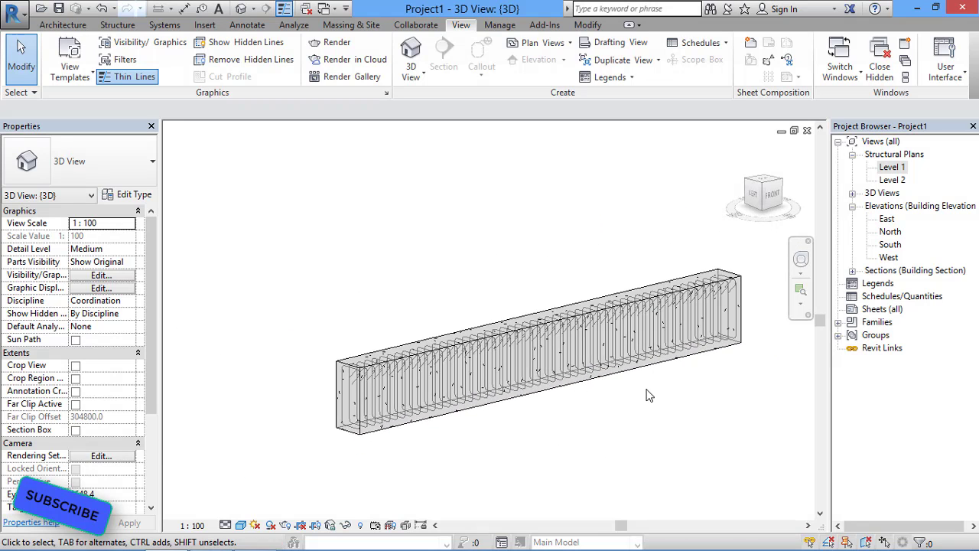
{"action": "double_click", "coordinate": [892, 168]}
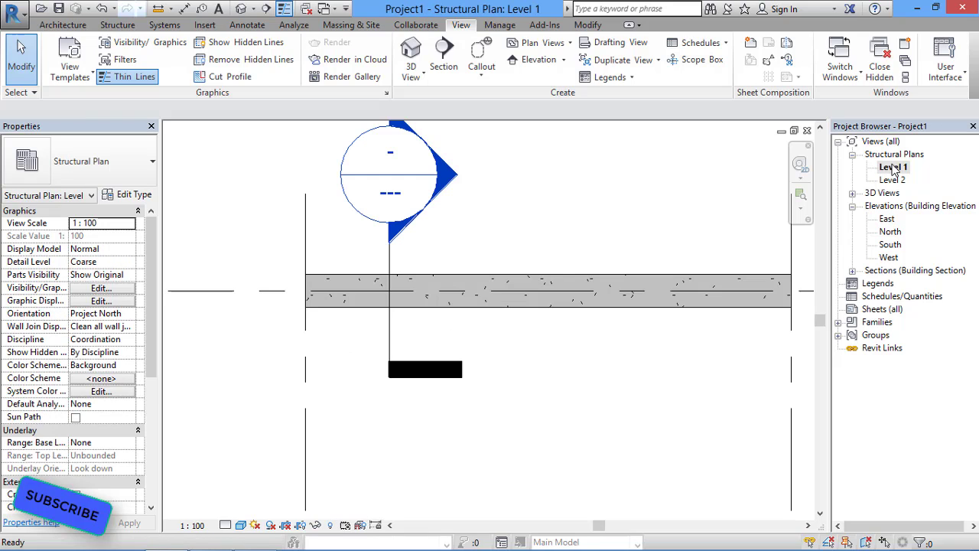
Open Section 1, centre the beam, and begin placing new rebar in it
{"action": "double_click", "coordinate": [443, 185]}
{"action": "scroll", "coordinate": [428, 301], "scroll_direction": "up", "scroll_amount": 1}
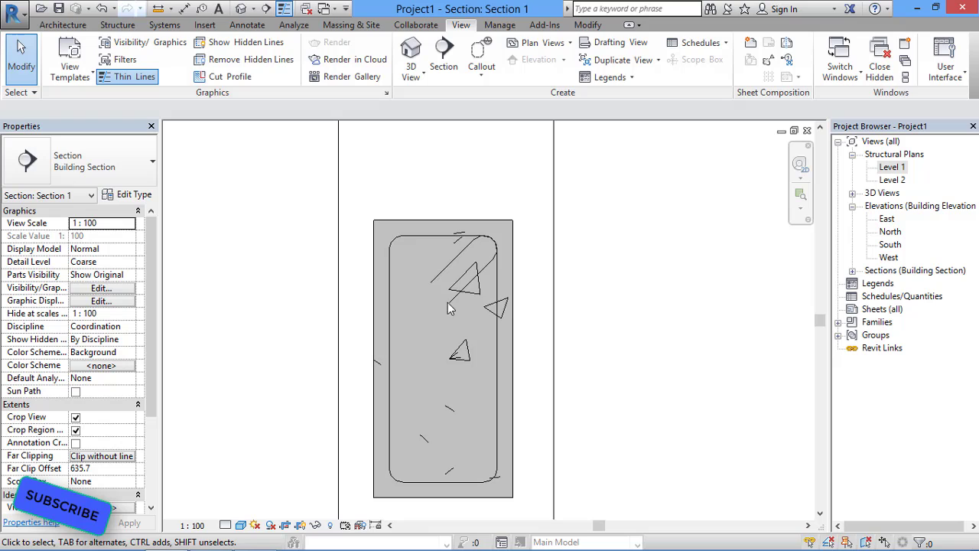
{"action": "scroll", "coordinate": [451, 290], "scroll_direction": "down", "scroll_amount": 2}
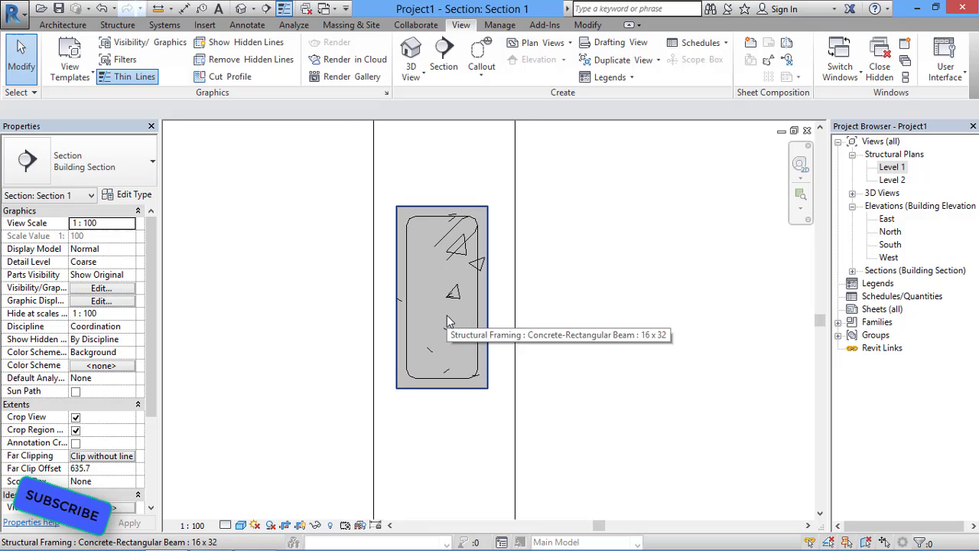
{"action": "middle_click_drag", "start_coordinate": [447, 316], "coordinate": [485, 368]}
{"action": "scroll", "coordinate": [484, 368], "scroll_direction": "up", "scroll_amount": 1}
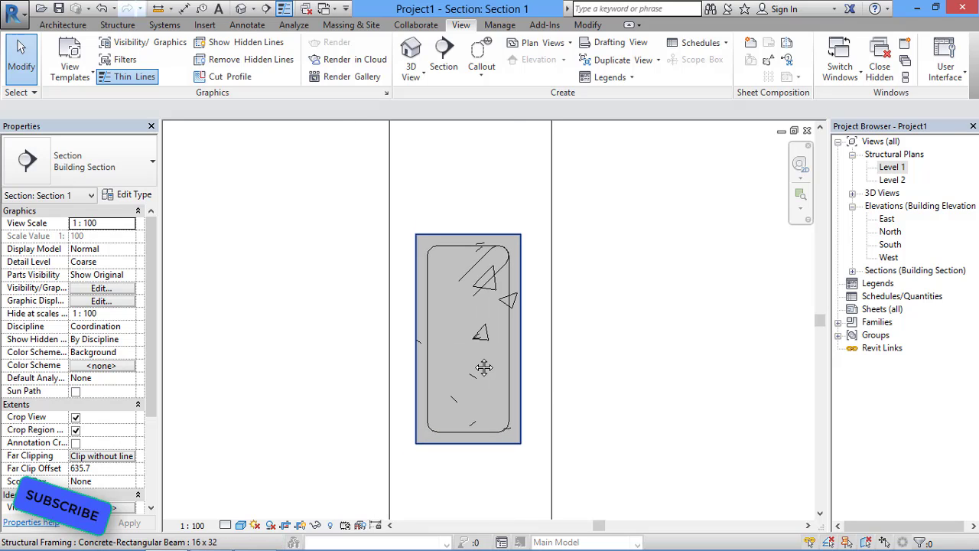
{"action": "left_click", "coordinate": [507, 244]}
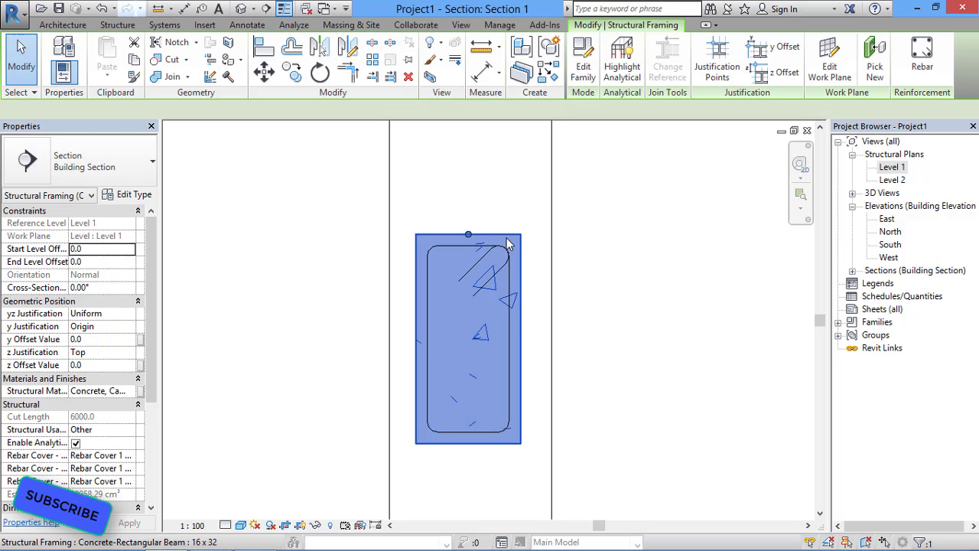
{"action": "left_click", "coordinate": [921, 69]}
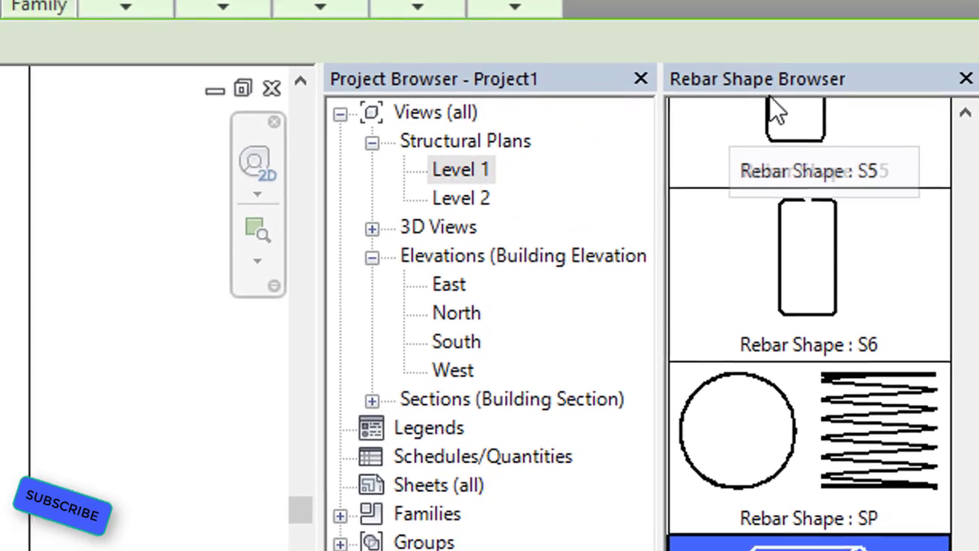
{"action": "scroll", "coordinate": [888, 140], "scroll_direction": "up", "scroll_amount": 15}
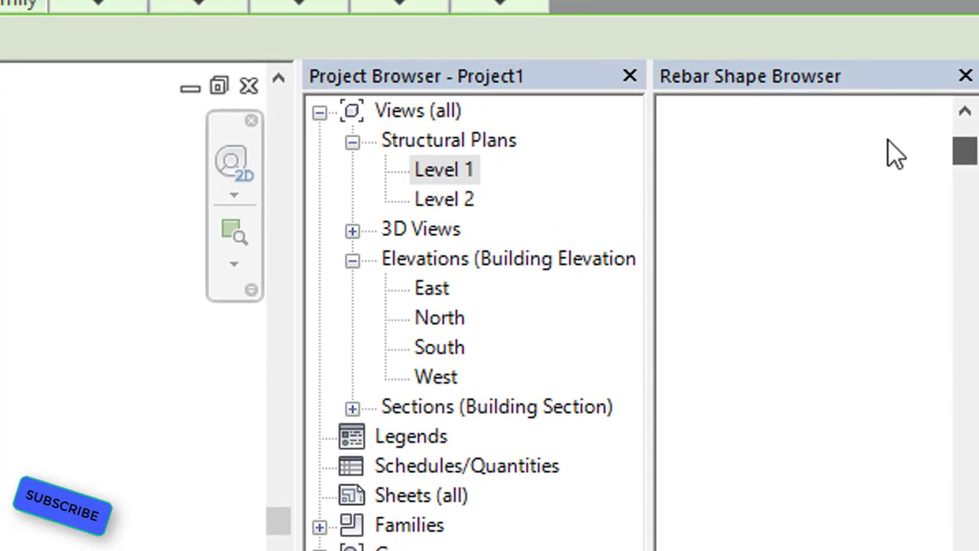
Choose Rebar Shape 00 with Perpendicular to Cover placement orientation
{"action": "left_click", "coordinate": [762, 248]}
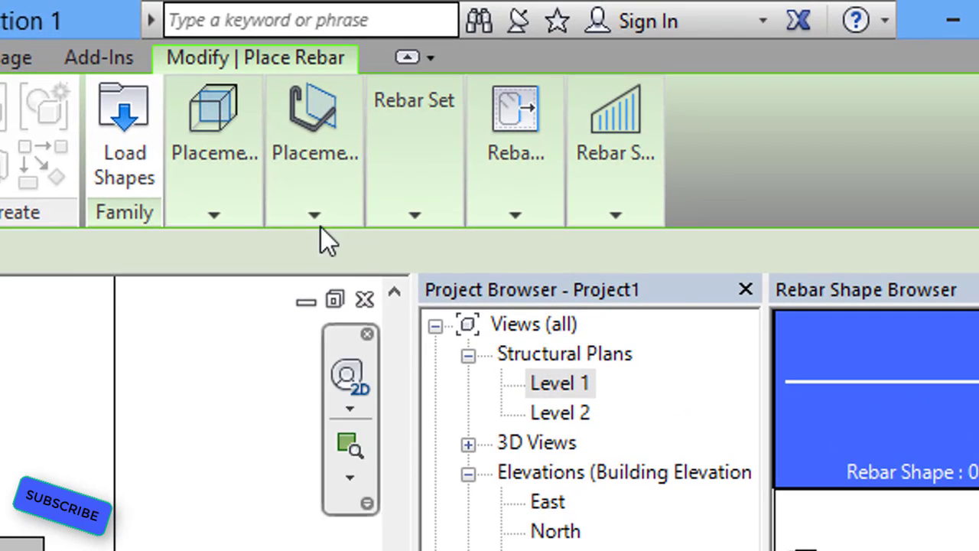
{"action": "left_click", "coordinate": [275, 191]}
{"action": "left_click", "coordinate": [224, 187]}
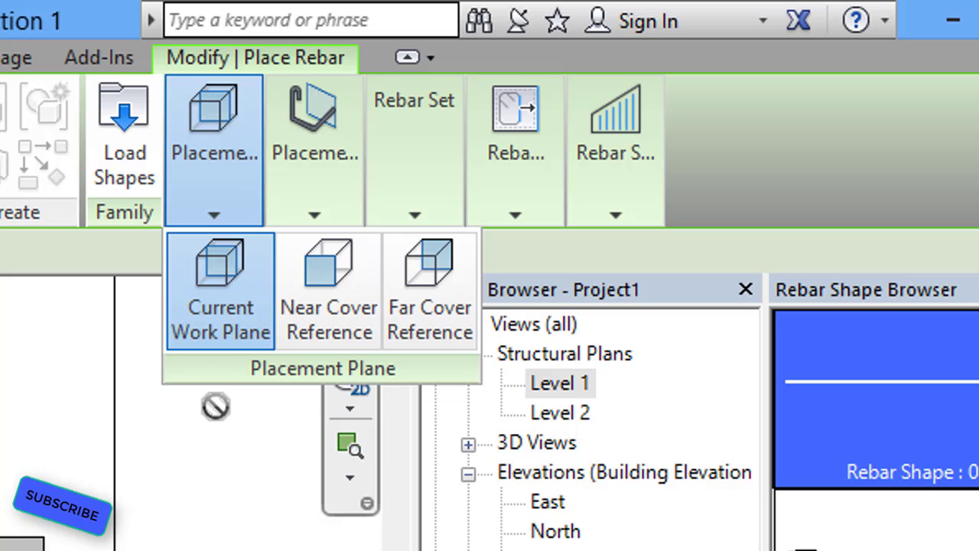
{"action": "left_click", "coordinate": [306, 177]}
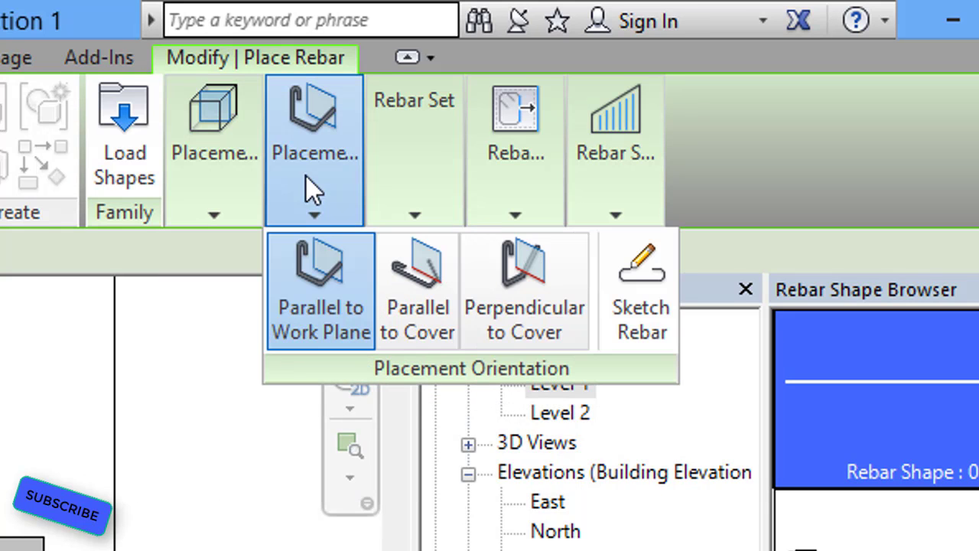
{"action": "left_click", "coordinate": [539, 309]}
Place longitudinal bars at the four stirrup corners and side mid-heights, then cancel placement
{"action": "mouse_move", "coordinate": [422, 199]}
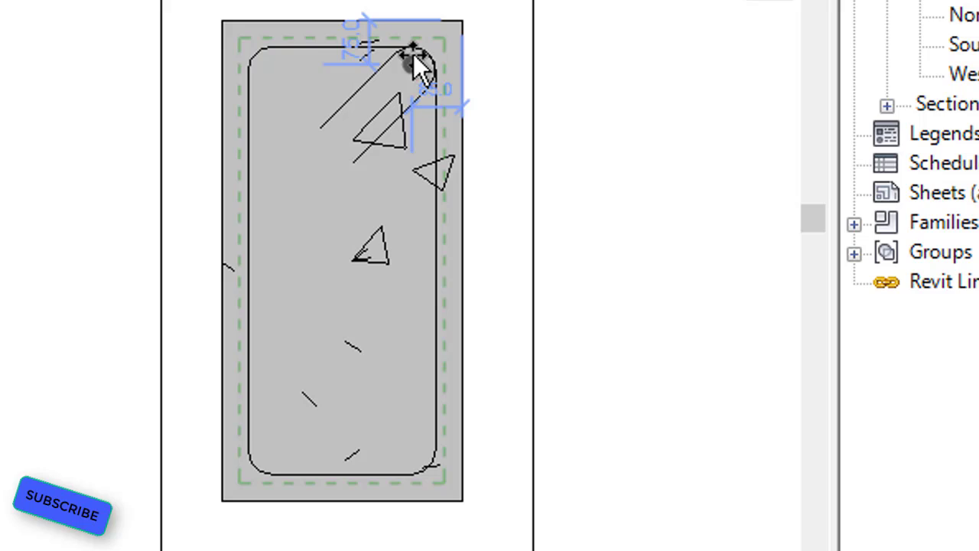
{"action": "left_click", "coordinate": [413, 65]}
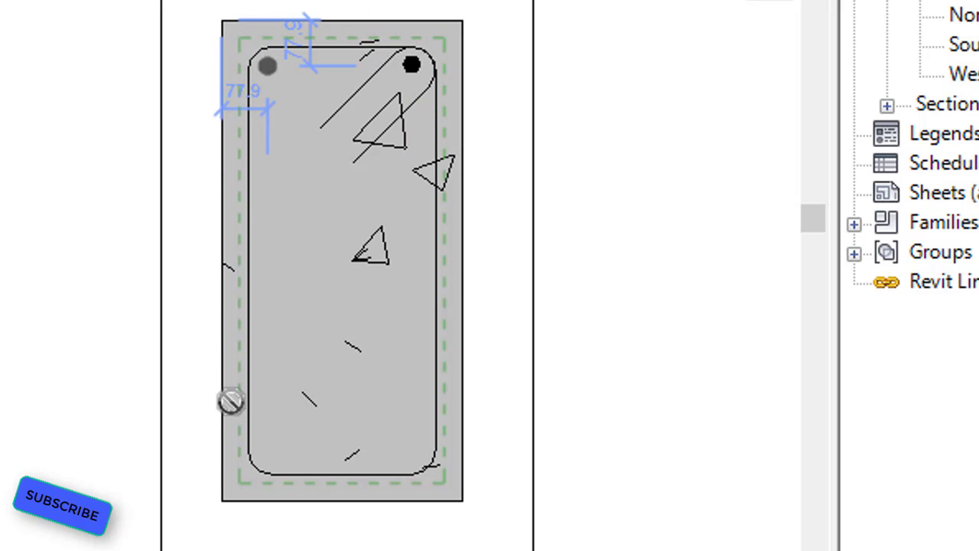
{"action": "left_click", "coordinate": [256, 459]}
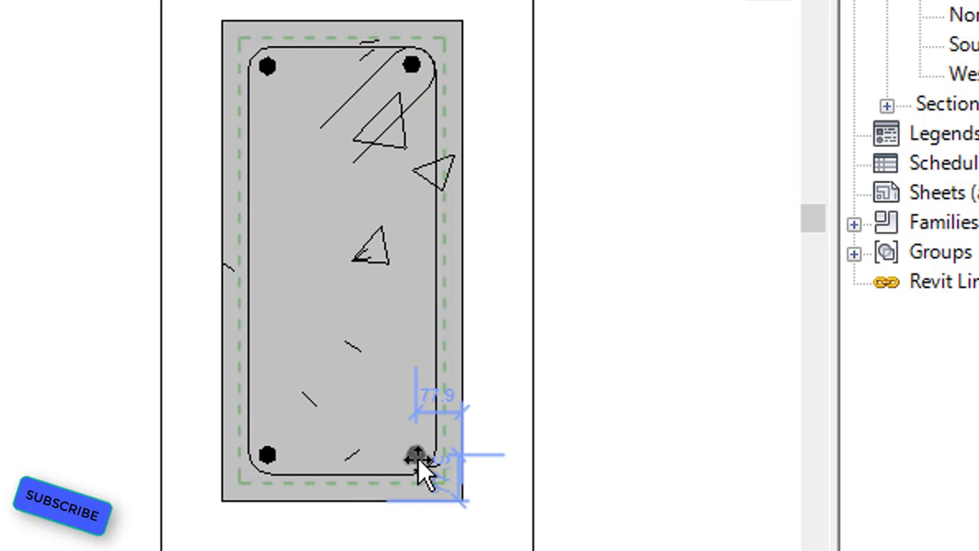
{"action": "left_click", "coordinate": [417, 458]}
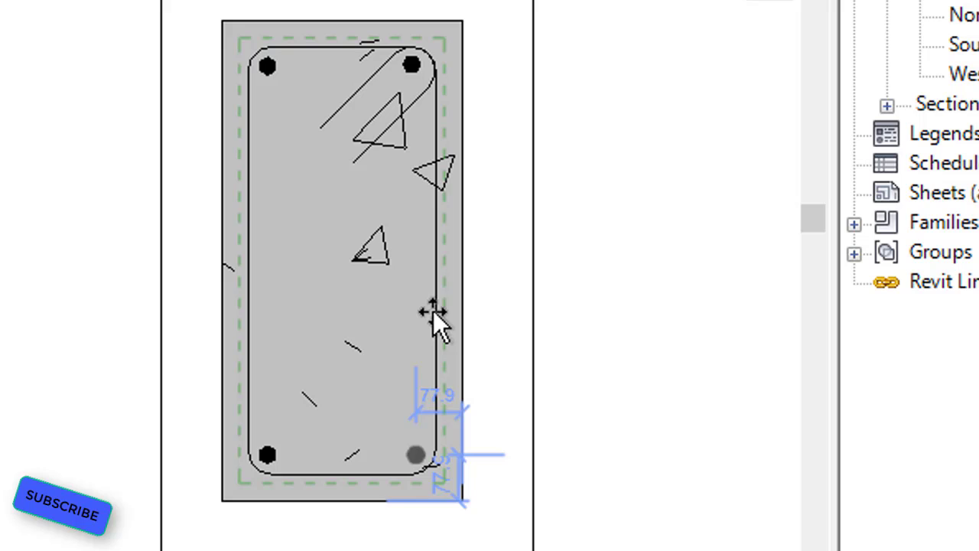
{"action": "left_click", "coordinate": [426, 261]}
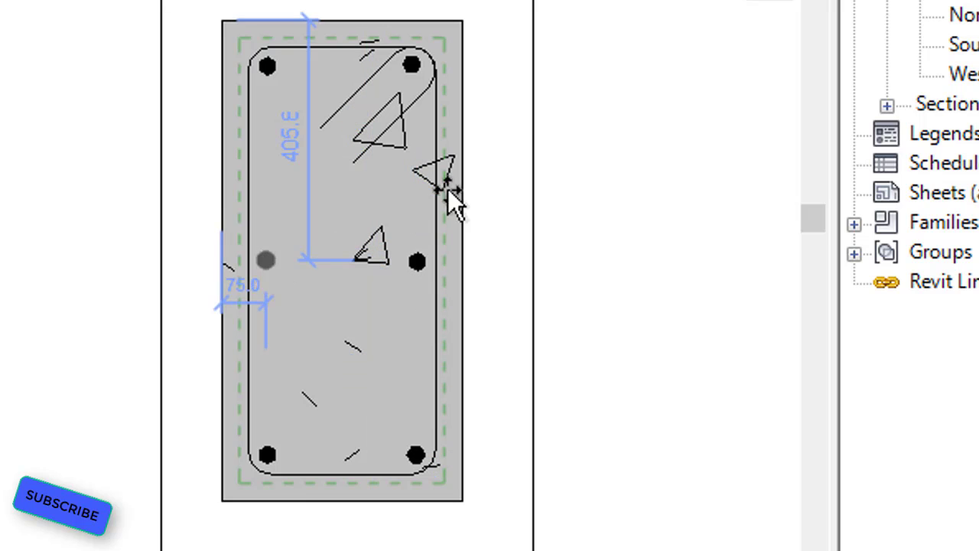
{"action": "right_click", "coordinate": [559, 74]}
{"action": "left_click", "coordinate": [601, 92]}
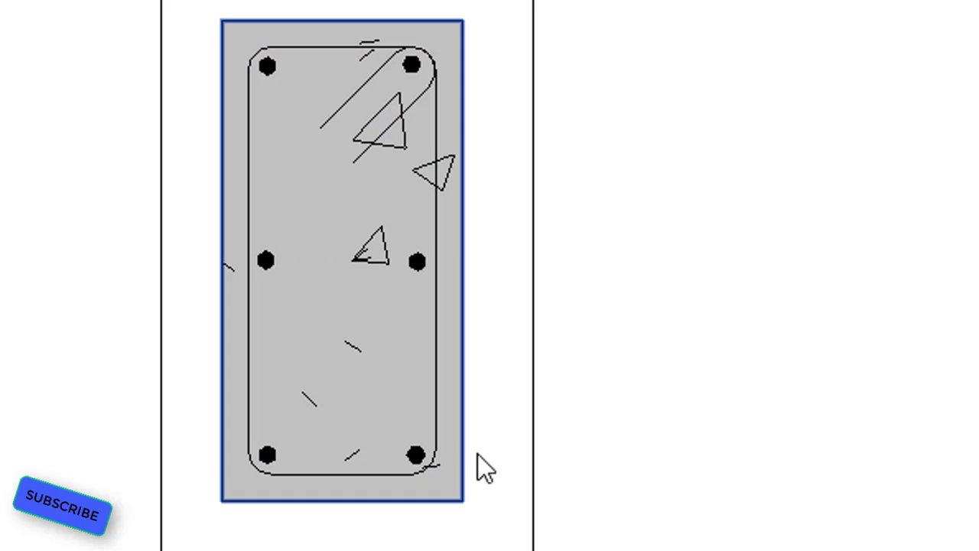
Zoom the 3D view out to show the whole reinforced beam, then deselect it
{"action": "scroll", "coordinate": [493, 290], "scroll_direction": "down", "scroll_amount": 3}
{"action": "middle_click_drag", "start_coordinate": [493, 290], "coordinate": [543, 224]}
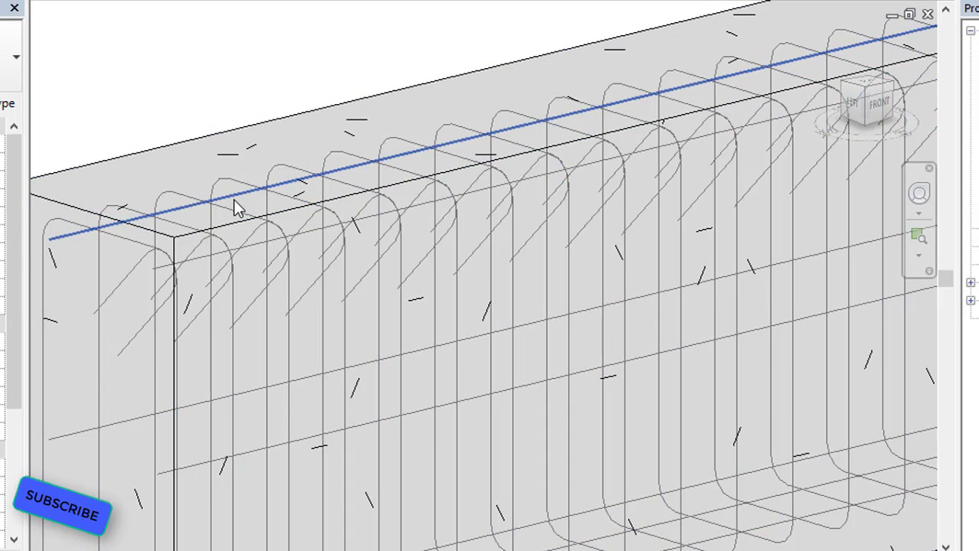
{"action": "left_click", "coordinate": [245, 196]}
{"action": "scroll", "coordinate": [337, 183], "scroll_direction": "down", "scroll_amount": 3}
{"action": "scroll", "coordinate": [347, 196], "scroll_direction": "down", "scroll_amount": 1}
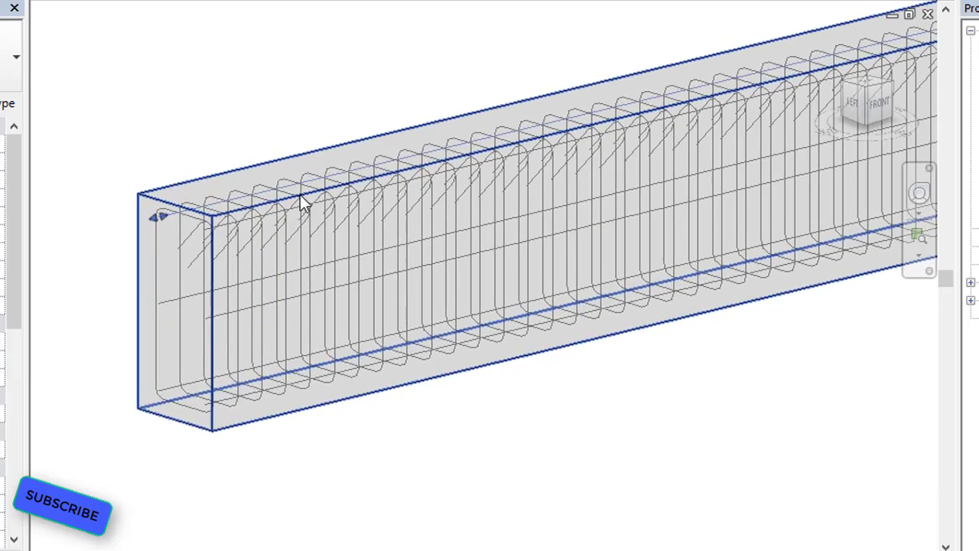
{"action": "scroll", "coordinate": [497, 99], "scroll_direction": "down", "scroll_amount": 2}
{"action": "scroll", "coordinate": [319, 250], "scroll_direction": "down", "scroll_amount": 1}
{"action": "middle_click_drag", "start_coordinate": [319, 251], "coordinate": [357, 236]}
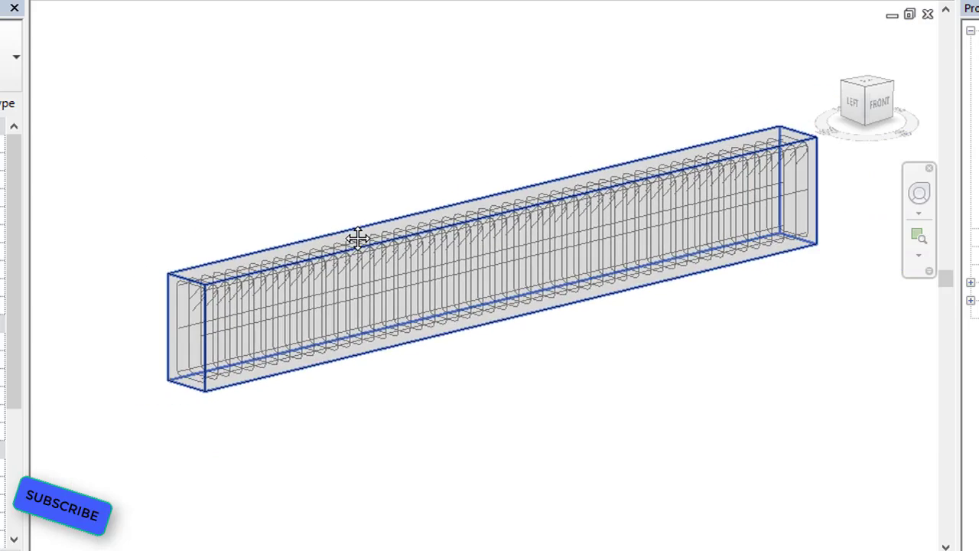
{"action": "left_click", "coordinate": [376, 168]}
{"action": "scroll", "coordinate": [380, 170], "scroll_direction": "up", "scroll_amount": 1}
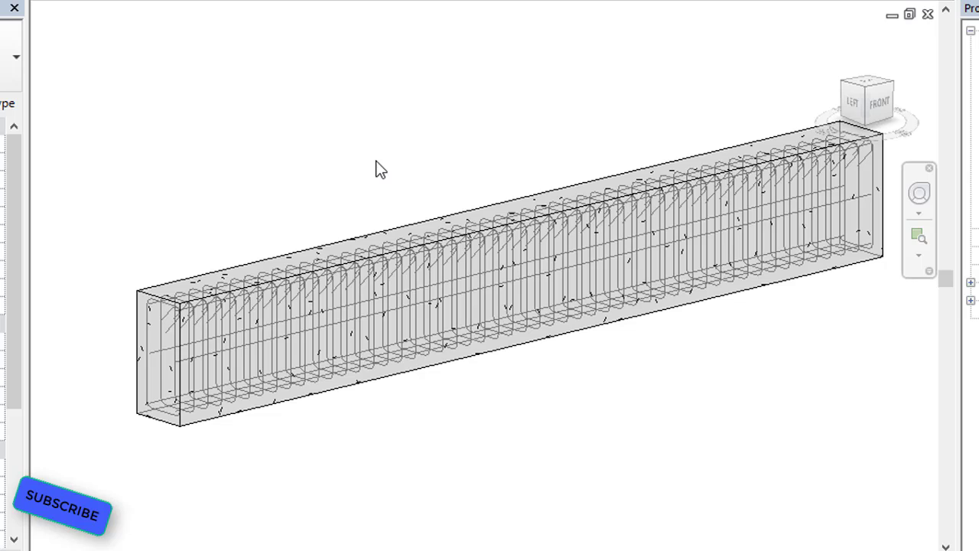